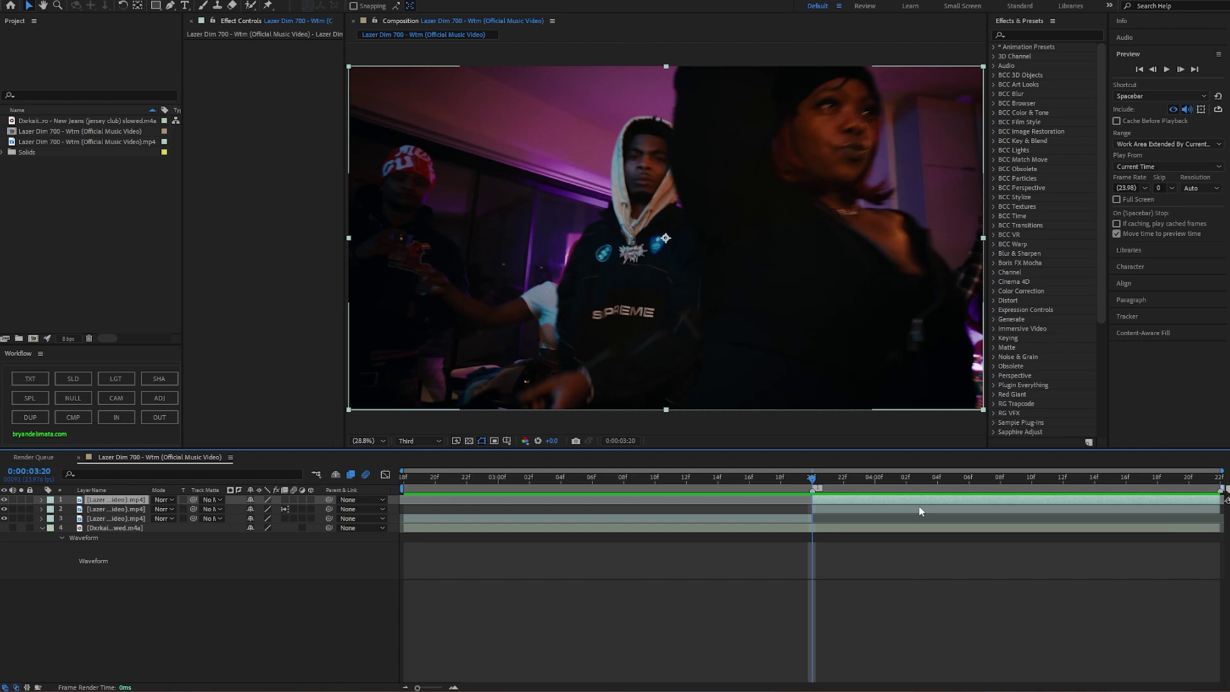
Step: Pre-compose the topmost video clip layer as a new composition named "2nd clip"
right_click(832, 500)
left_click(871, 427)
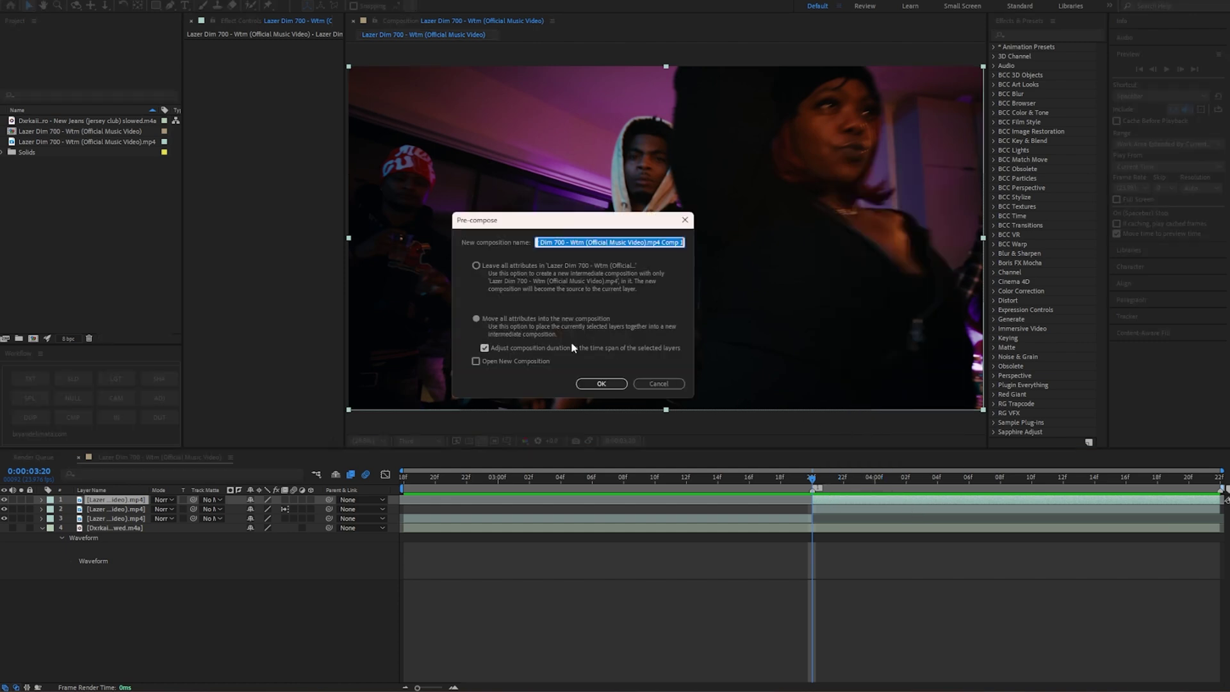
type("2nd clip")
key("Return")
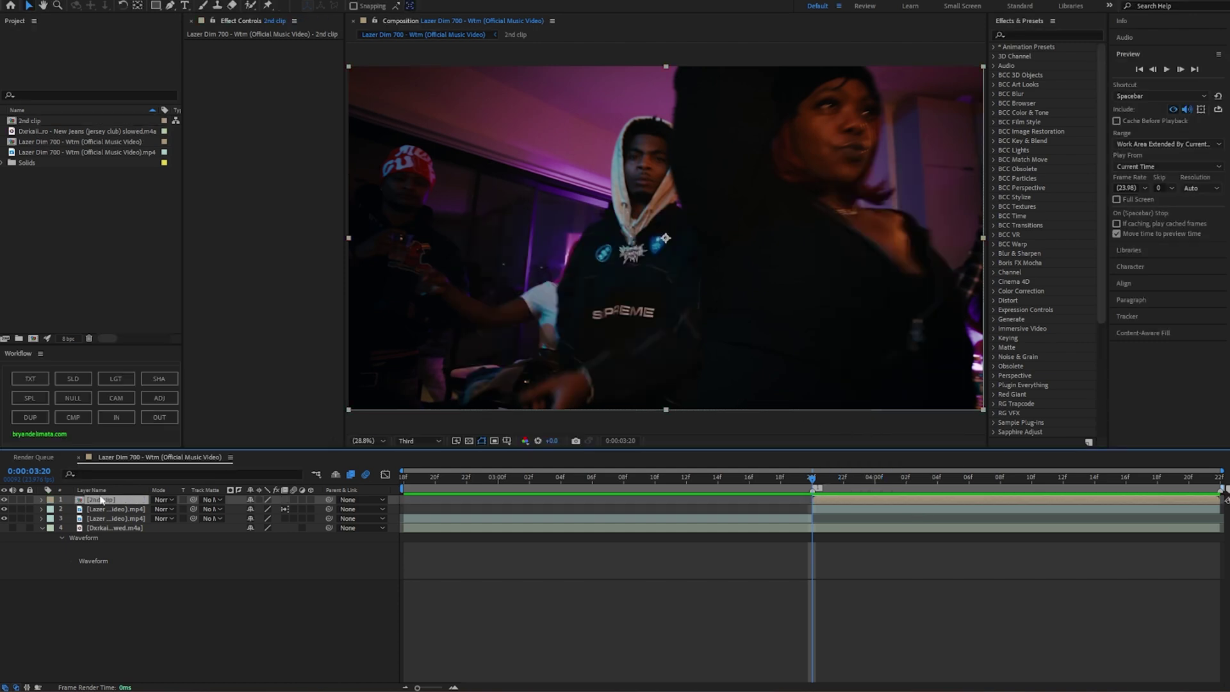
Step: Create a white solid above the clips starting at 0:00:03:15 and pre-compose it as Solid Layer Comp 1
left_click(73, 379)
left_click_drag(835, 500, 784, 503)
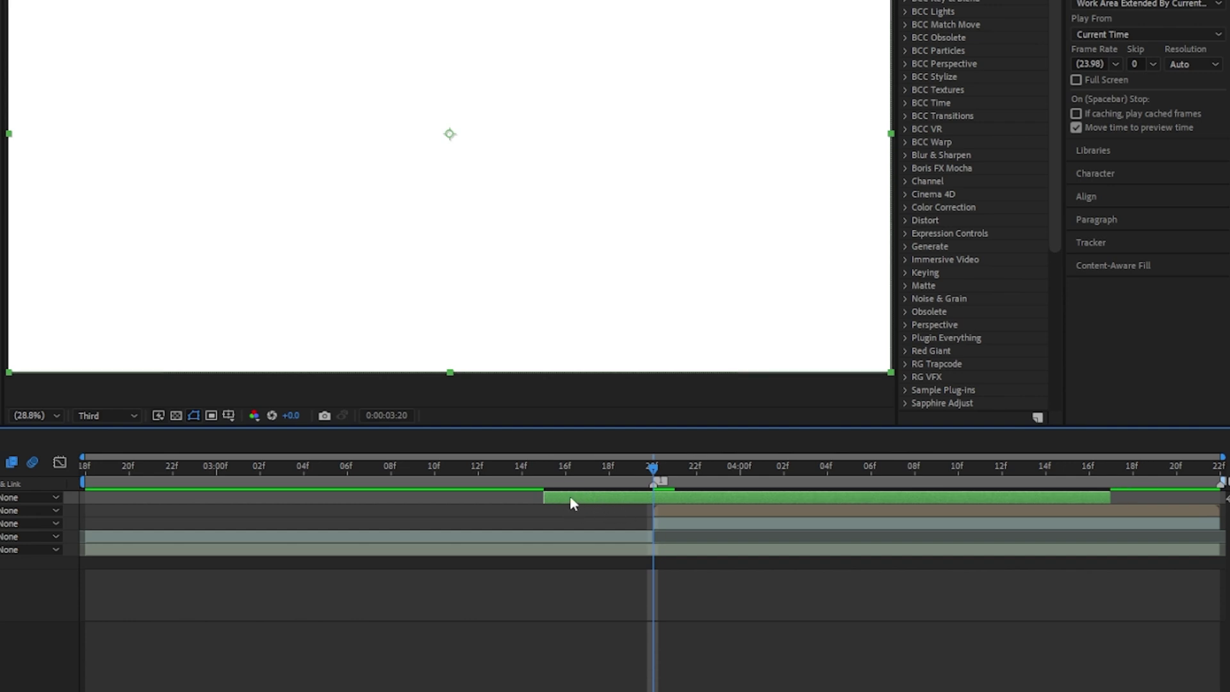
right_click(696, 497)
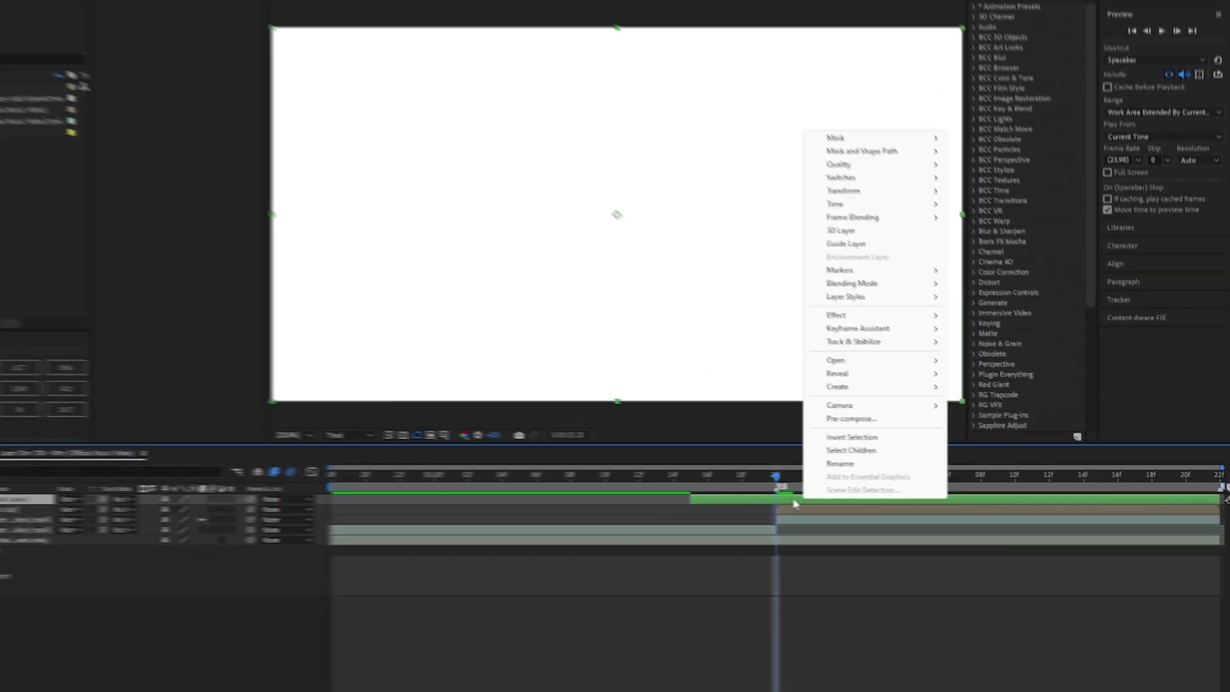
left_click(880, 426)
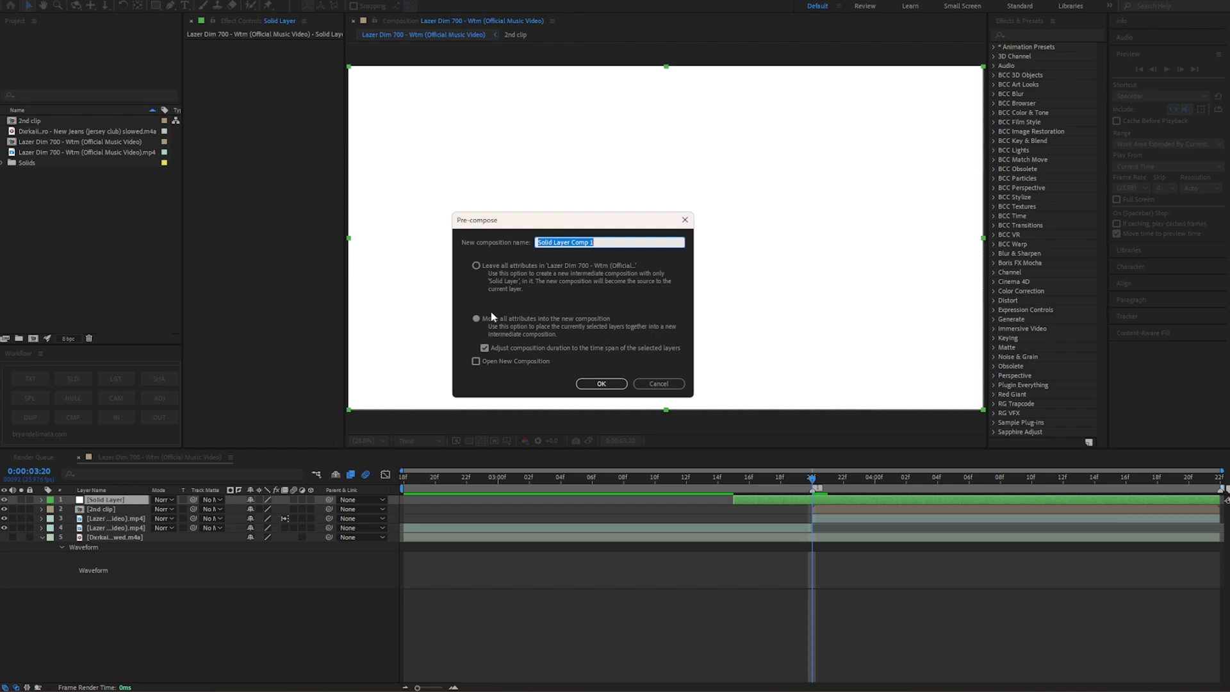
key("Return")
Step: Add a layer marker to the pre-composed solid at 0:00:03:20 and rename the layer "fractal"
right_click(817, 499)
mouse_move(863, 294)
left_click(985, 291)
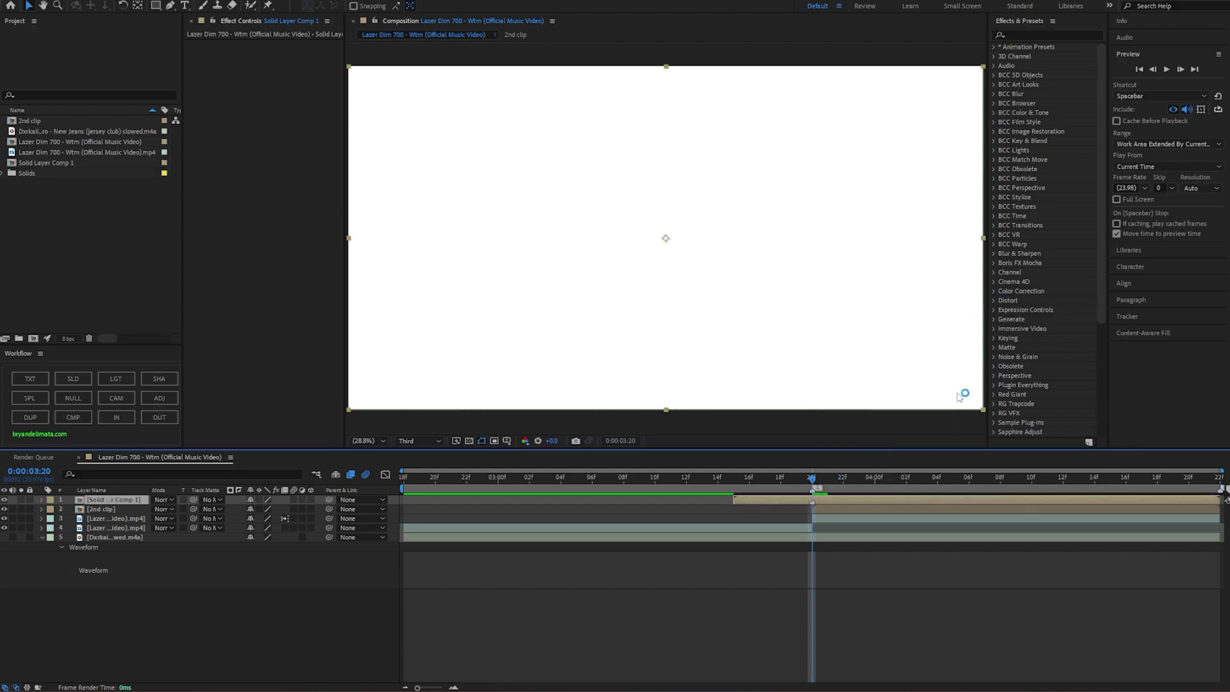
Step: Open the fractal pre-comp and apply the Fractal Noise effect to its solid layer
double_click(833, 499)
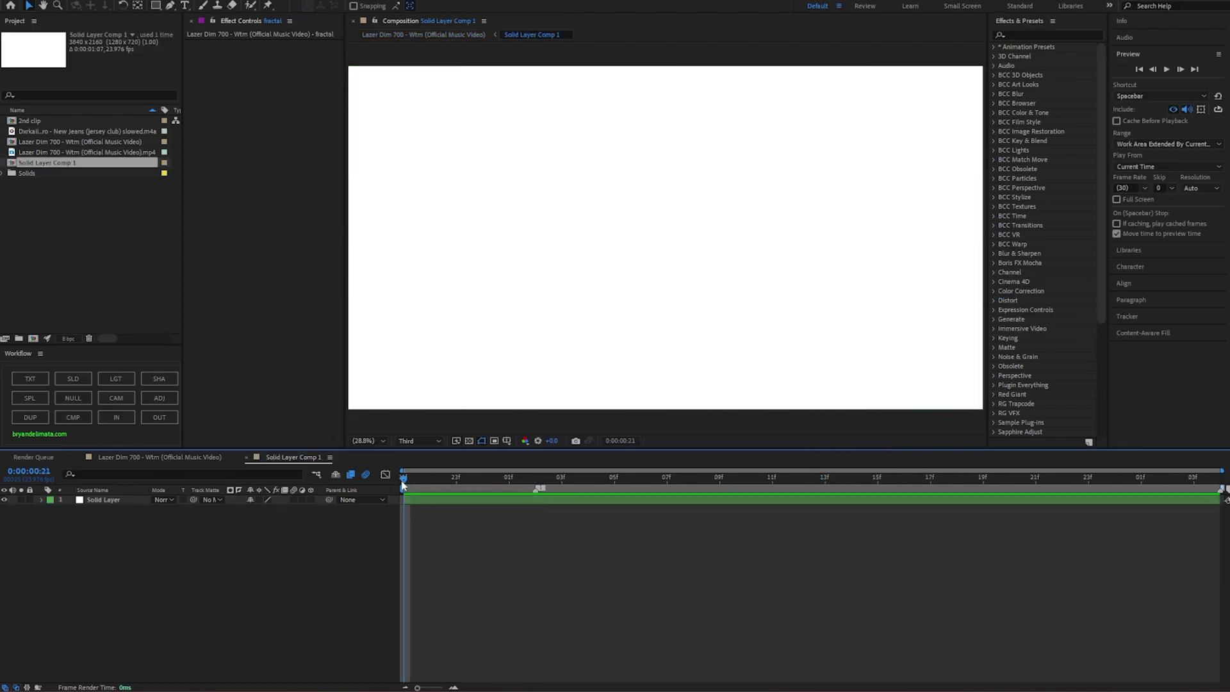
left_click(428, 500)
key("ctrl+space")
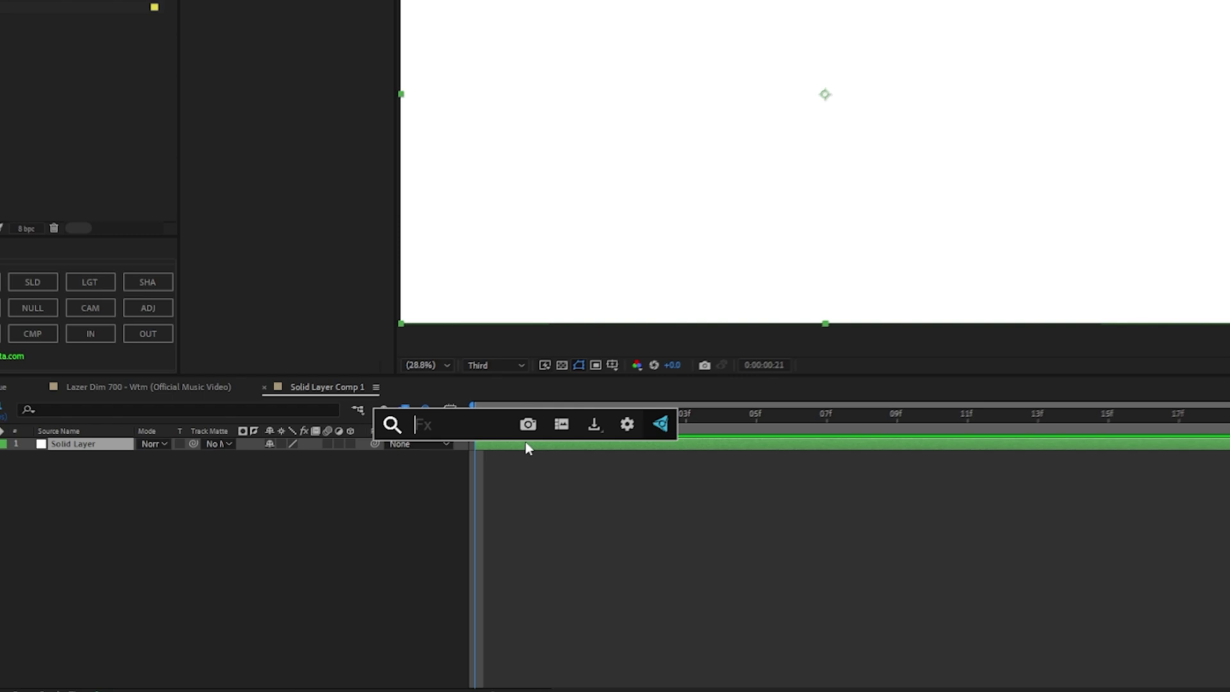
type("fracta")
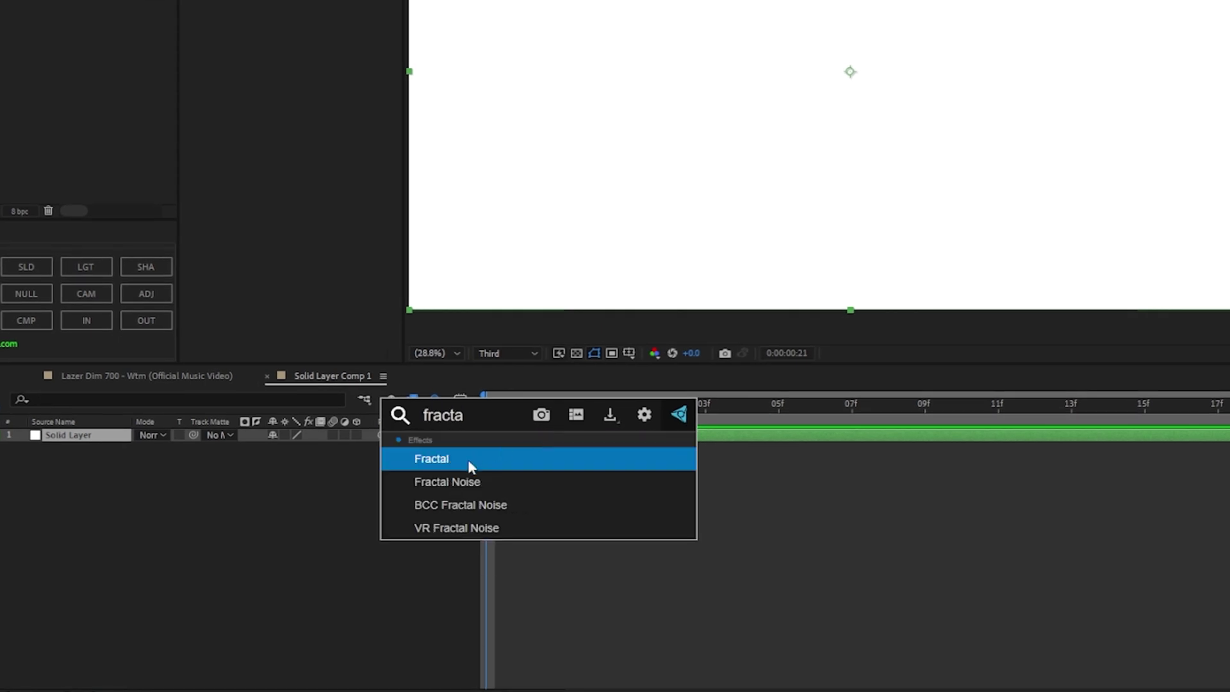
left_click(469, 459)
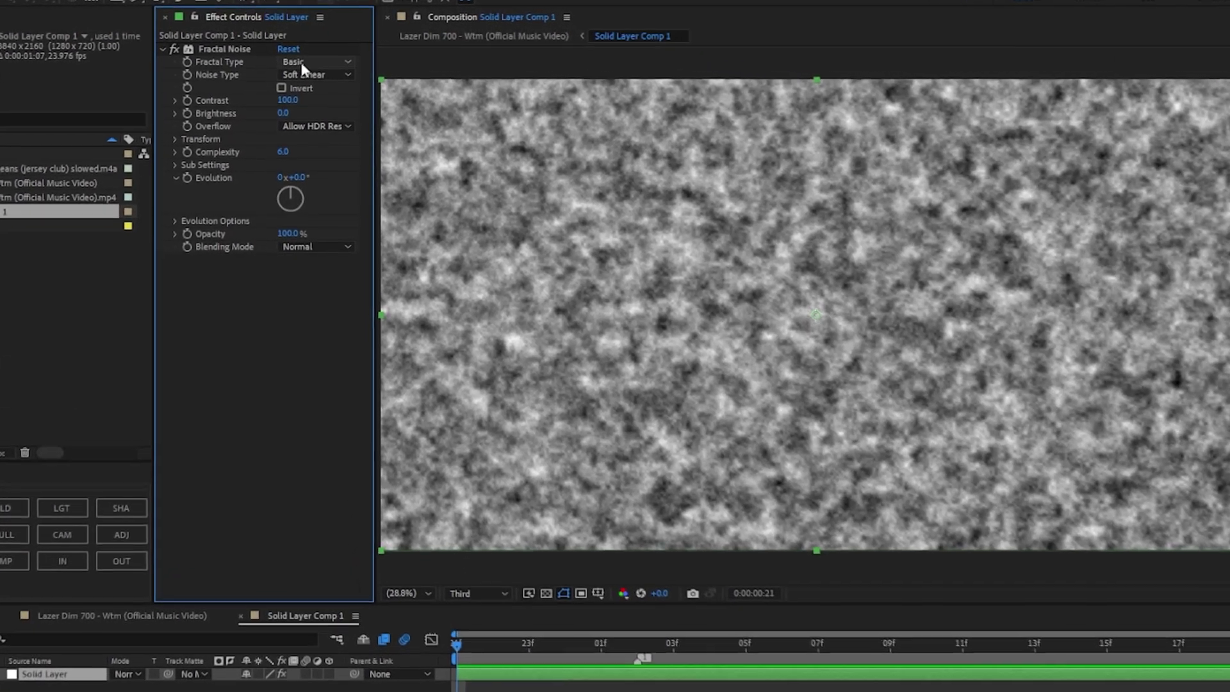
Step: Configure Fractal Noise with Fractal Type Dynamic, Noise Type Spline and a transform Scale of 1000
left_click(301, 53)
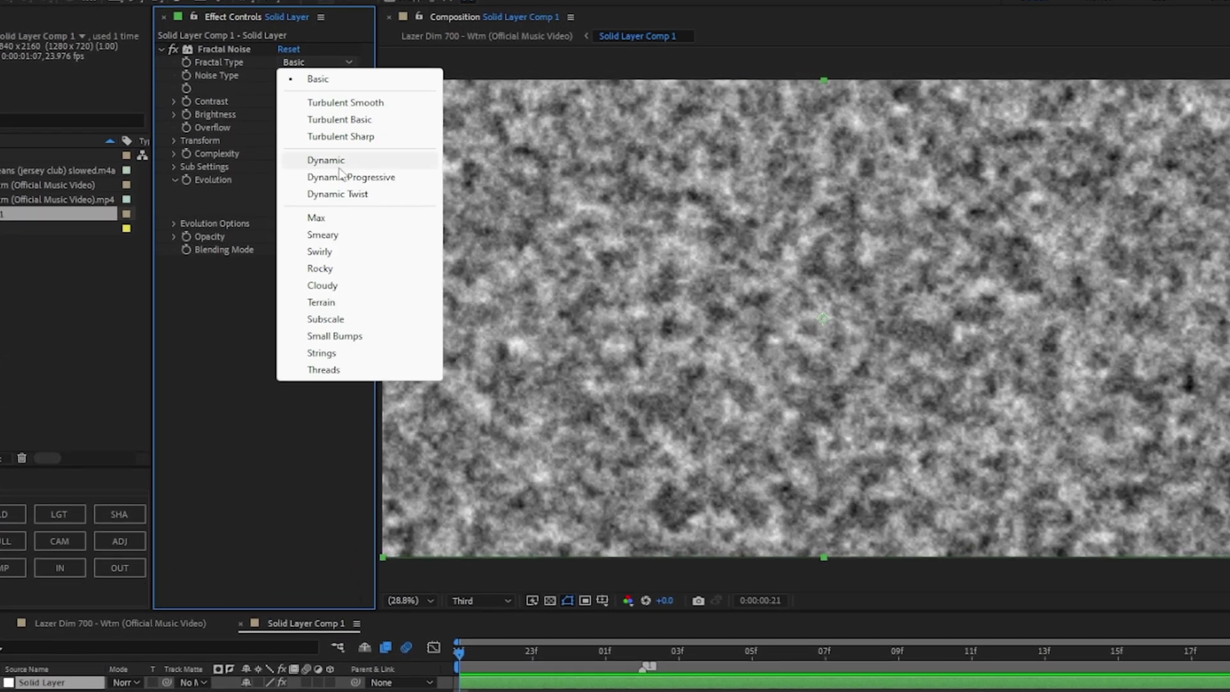
left_click(315, 121)
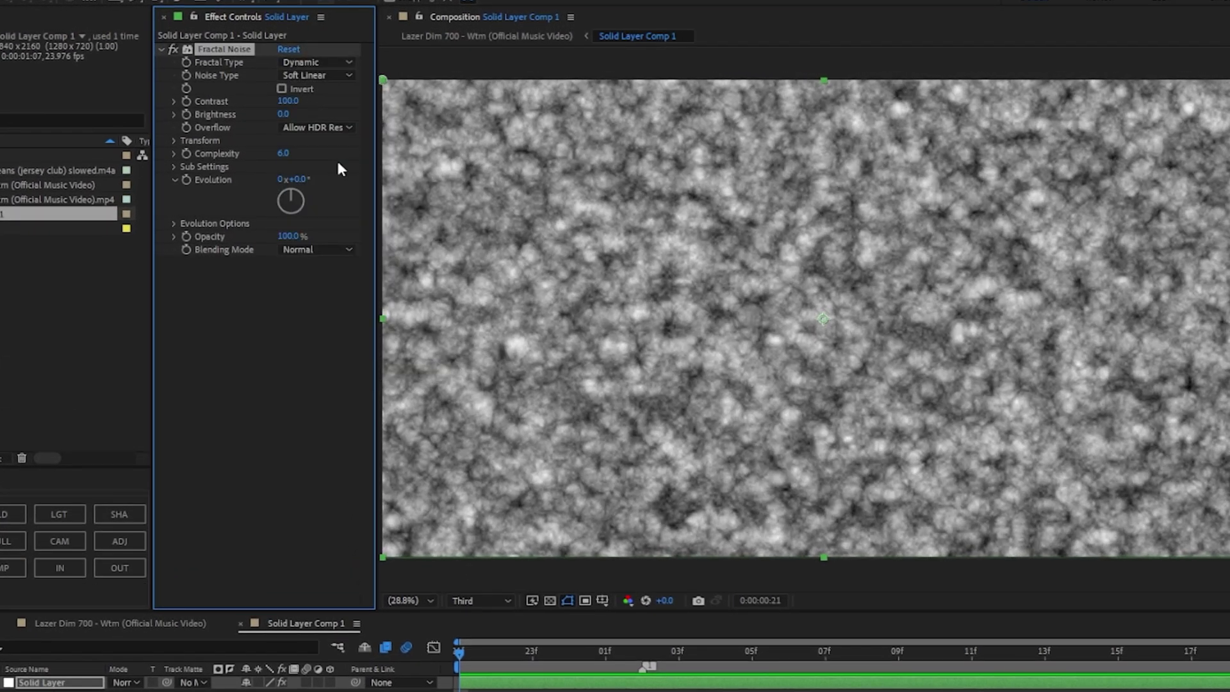
left_click(312, 76)
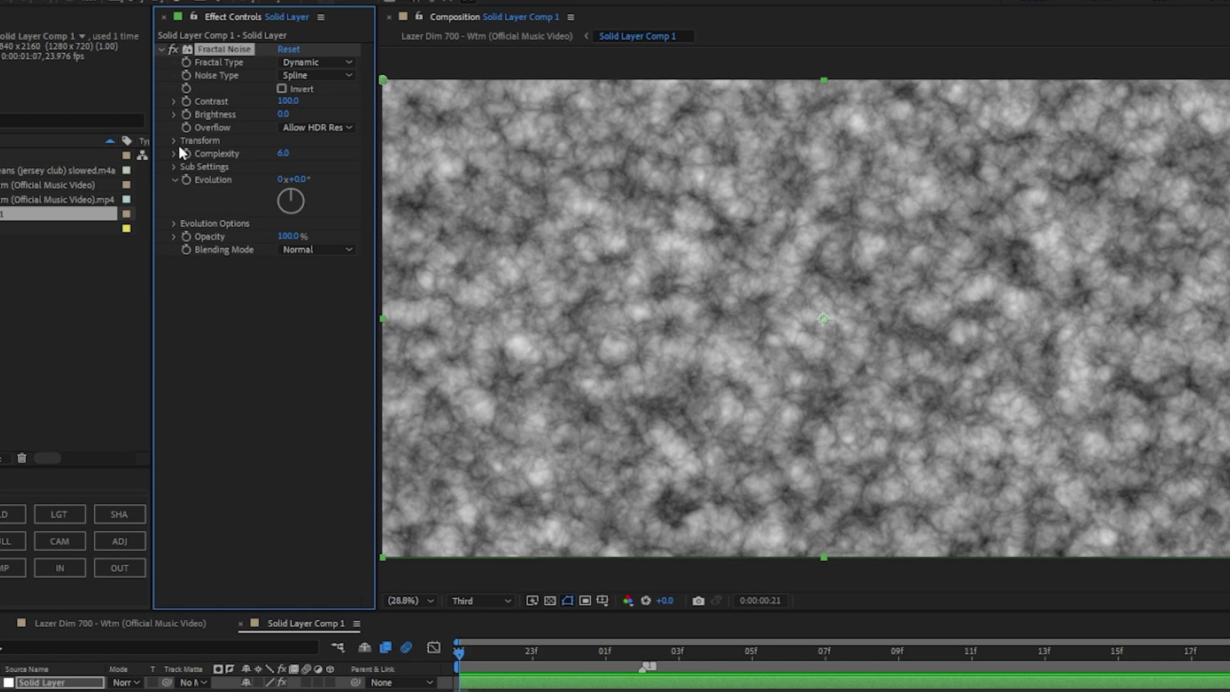
left_click(174, 141)
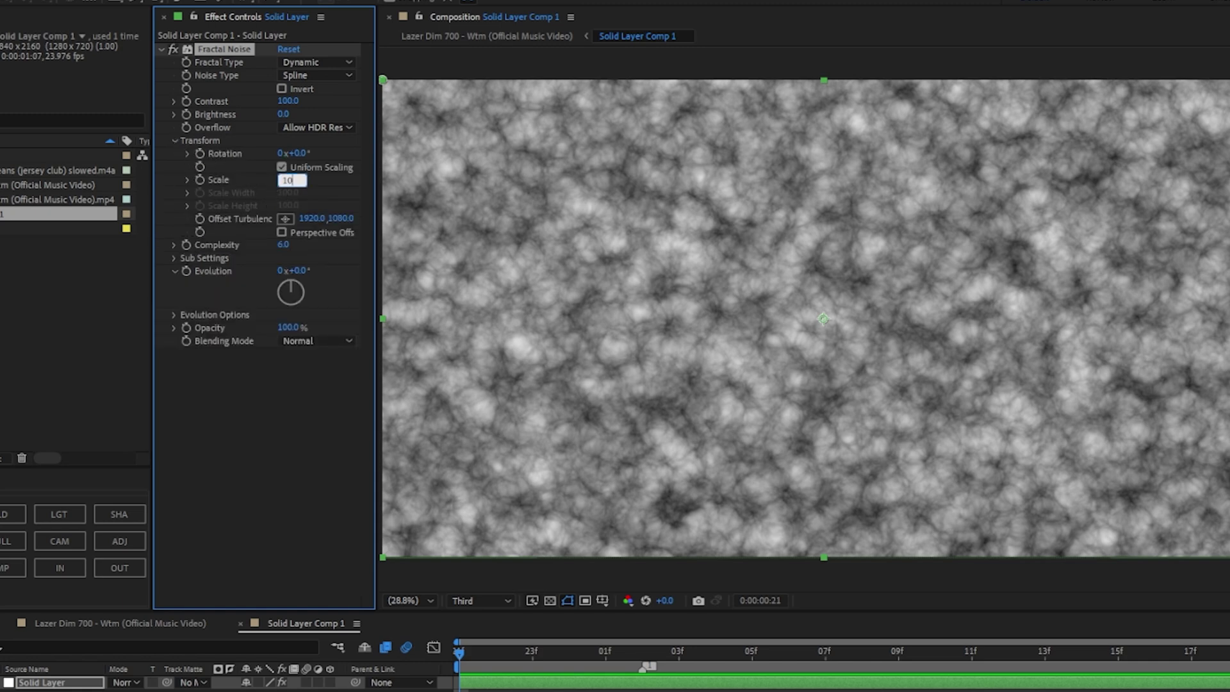
key("Return")
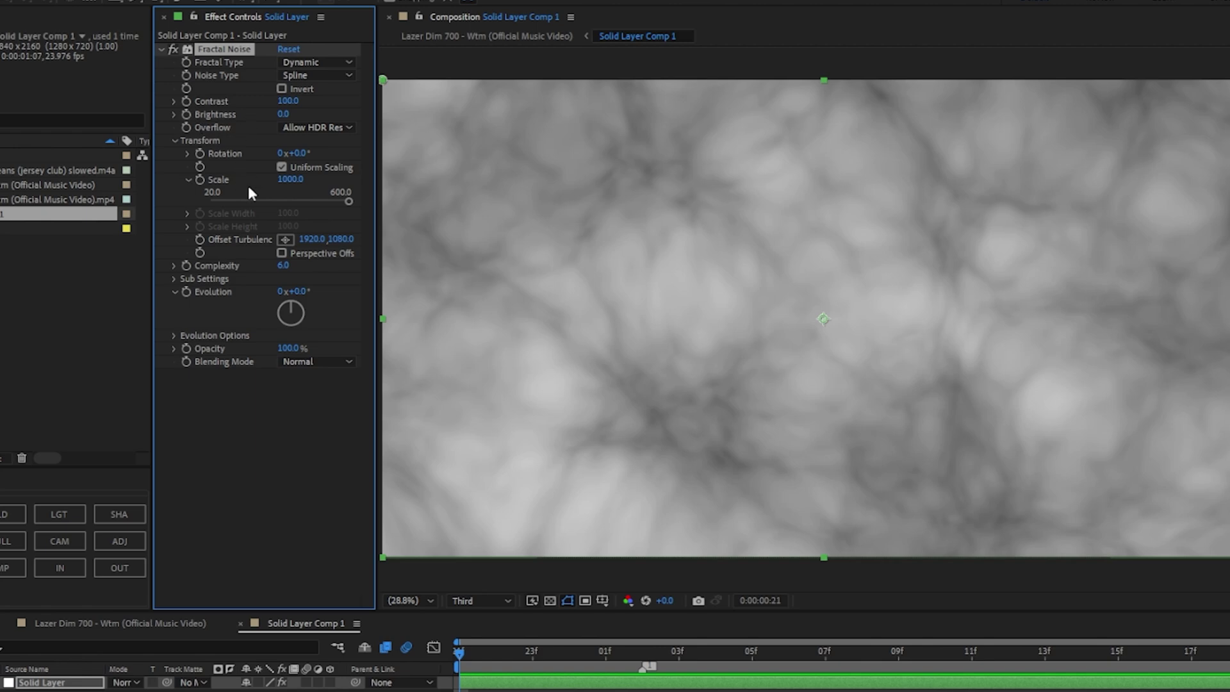
Step: Keyframe Contrast, Brightness and Evolution at the first frame of the solid layer, with Brightness set to 80
left_click(186, 115)
left_click(186, 102)
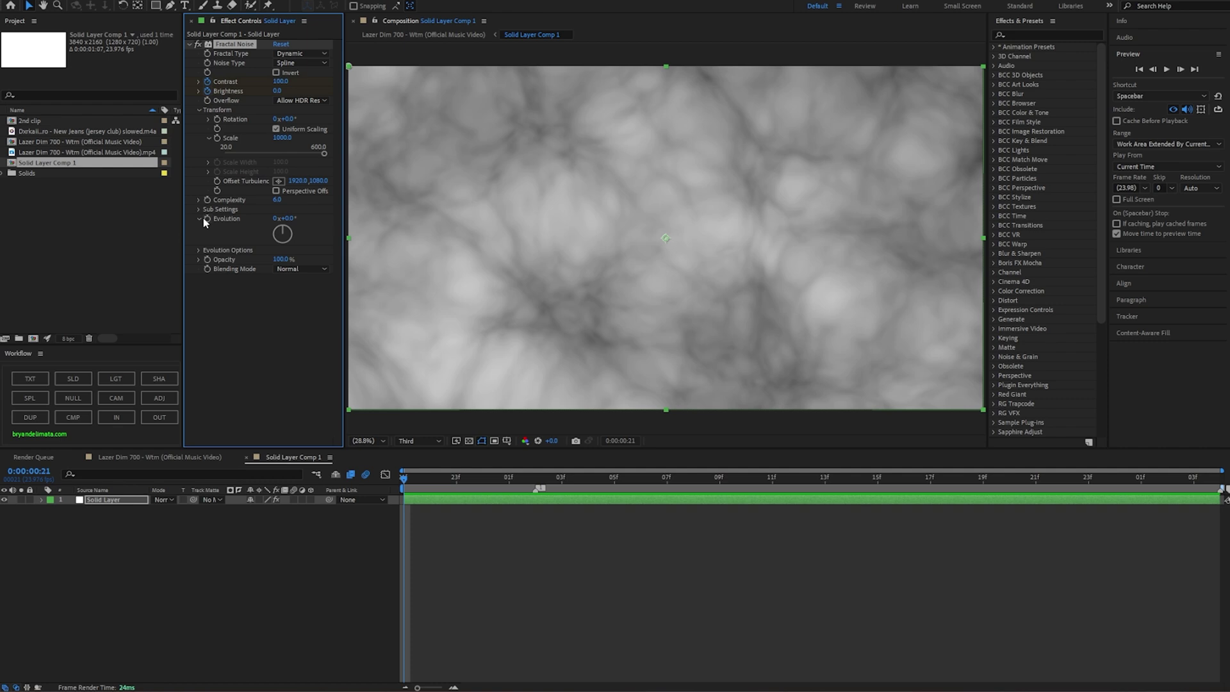
left_click(206, 219)
key("u")
left_click_drag(279, 95, 323, 93)
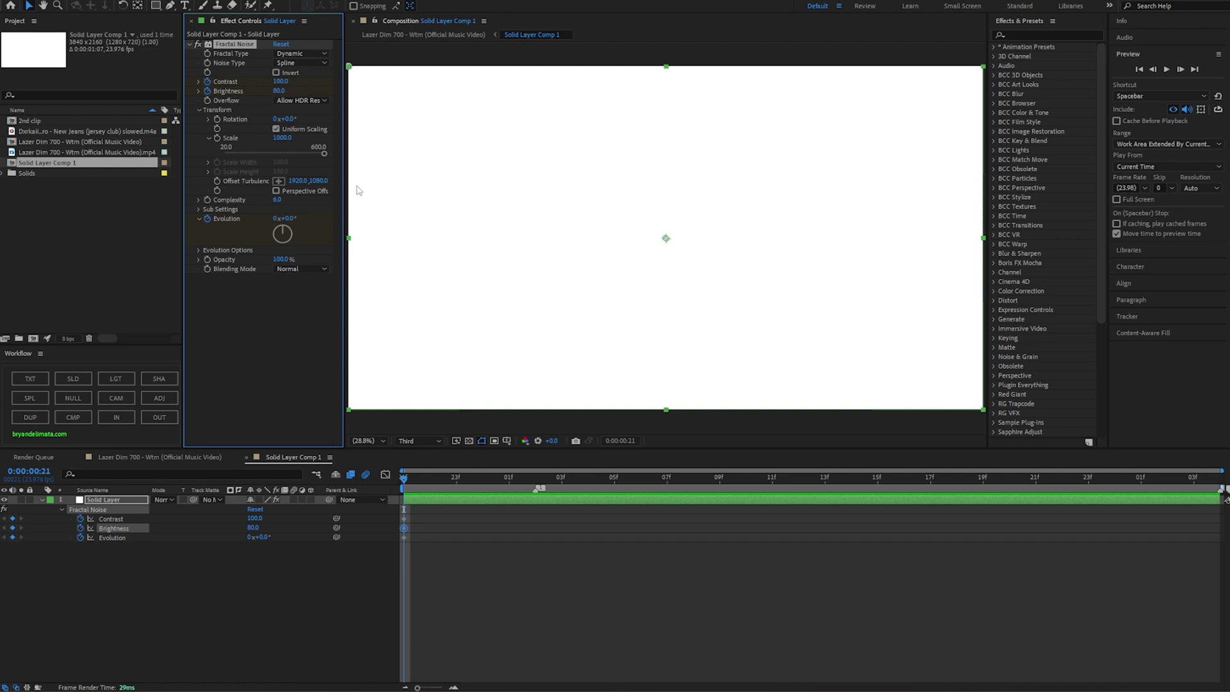
Step: At 0:00:02:03, set Contrast to 651 and Brightness to -175, and preview the animation from the first frame
left_click(456, 477)
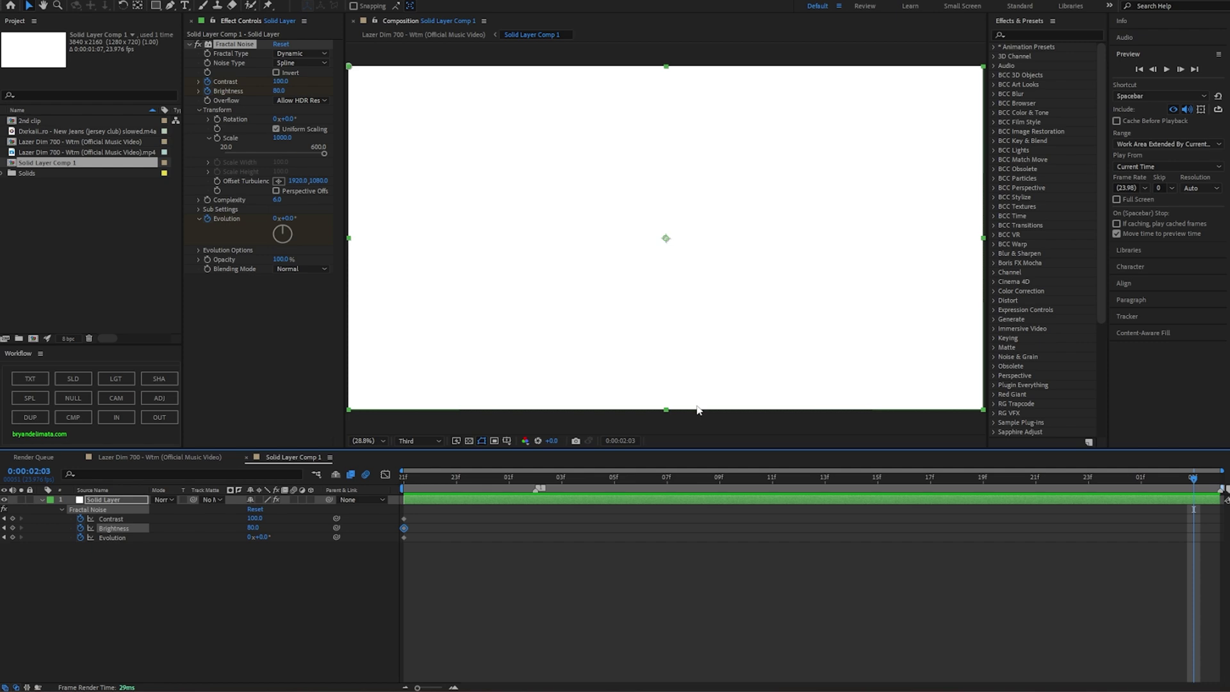
left_click_drag(278, 92, 264, 92)
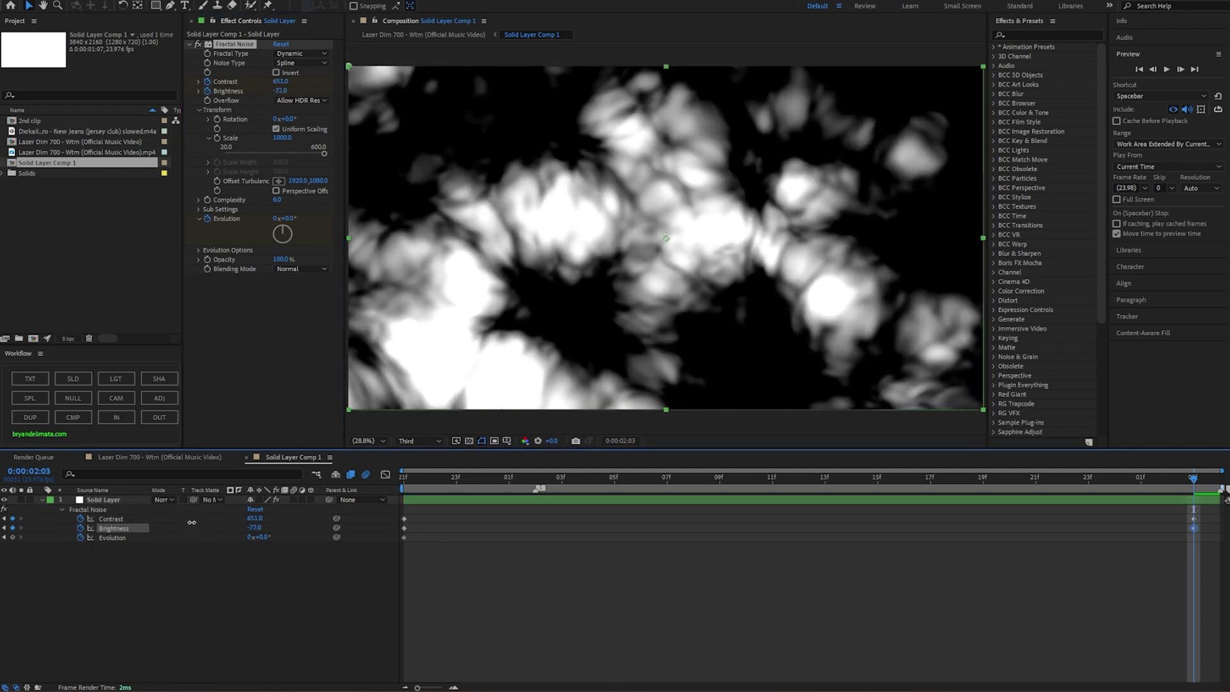
left_click_drag(190, 522, 151, 523)
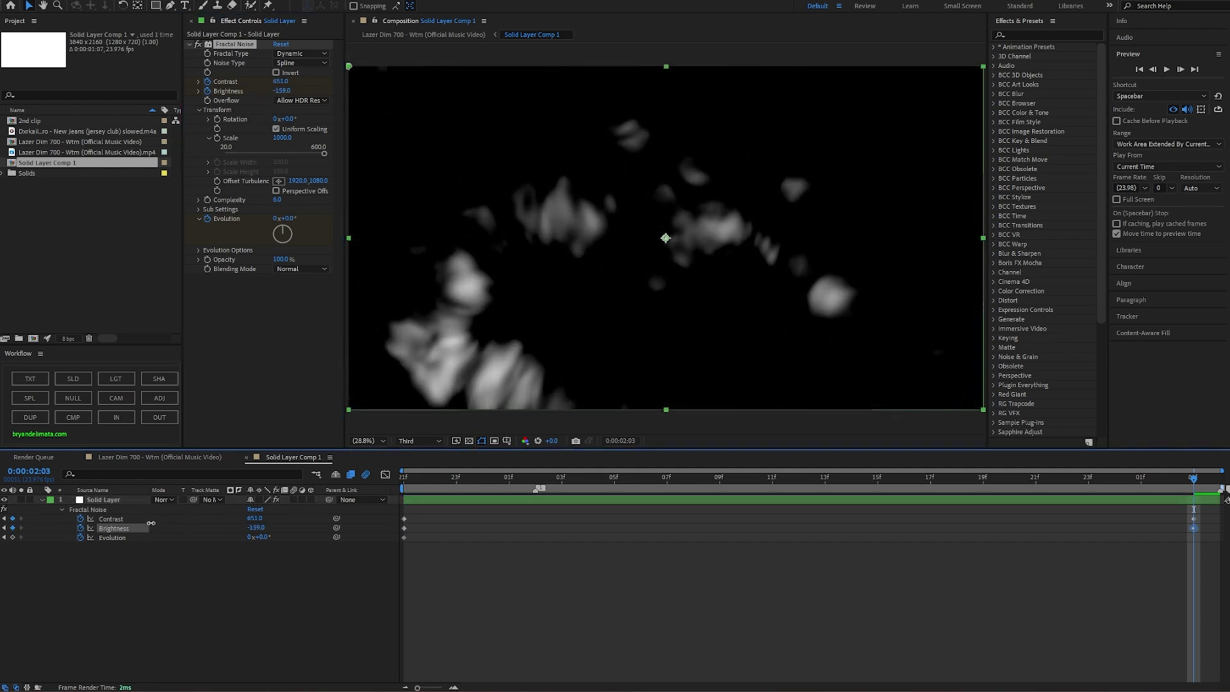
left_click_drag(260, 528, 248, 527)
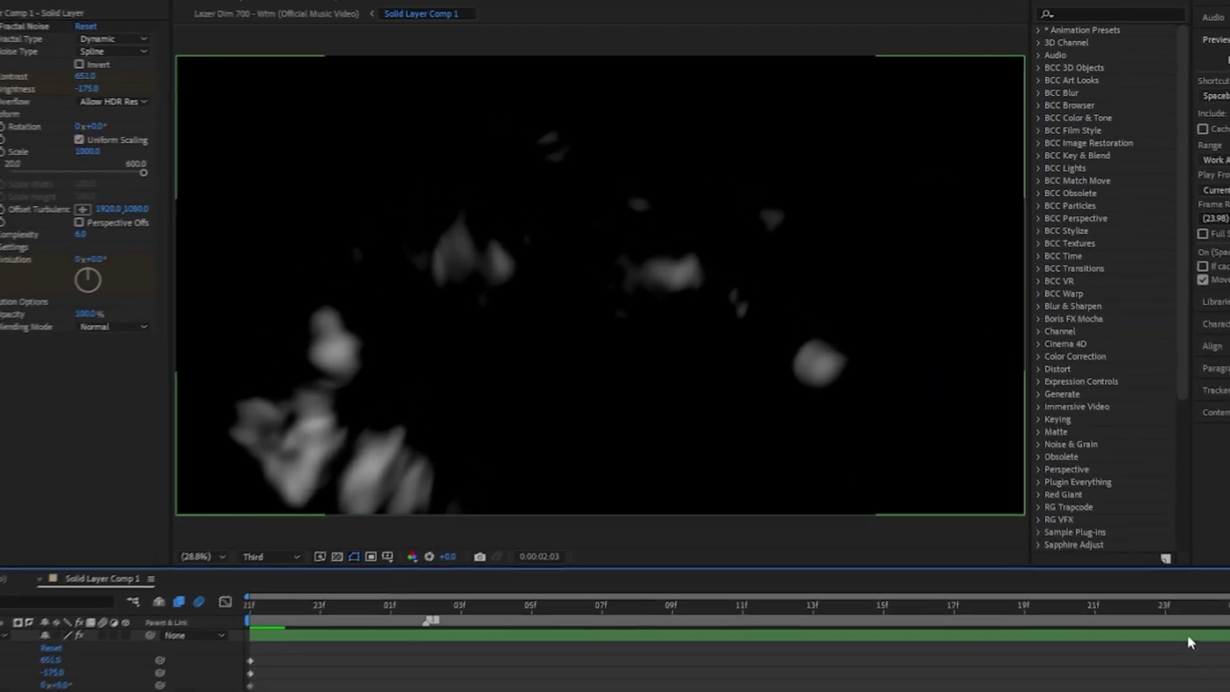
left_click_drag(1093, 480, 405, 476)
key("space")
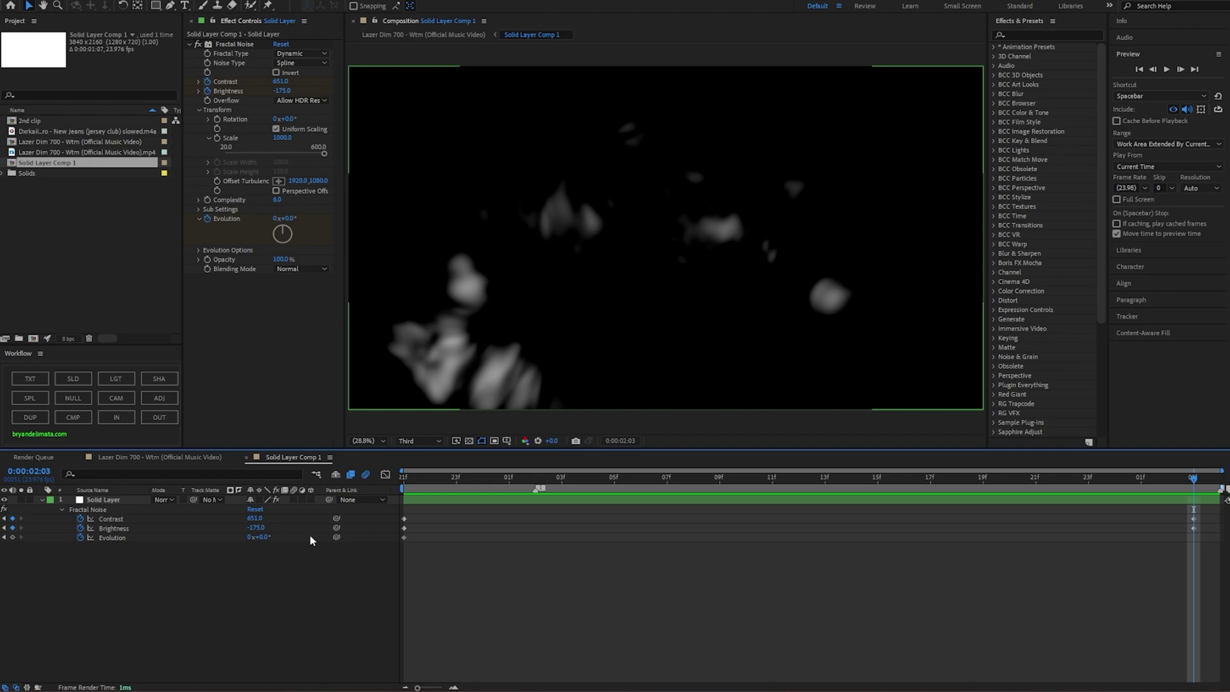
Step: Raise Evolution at 0:00:02:03 to add its end keyframe, and apply Easy Ease to all Fractal Noise keyframes
left_click_drag(261, 538, 304, 541)
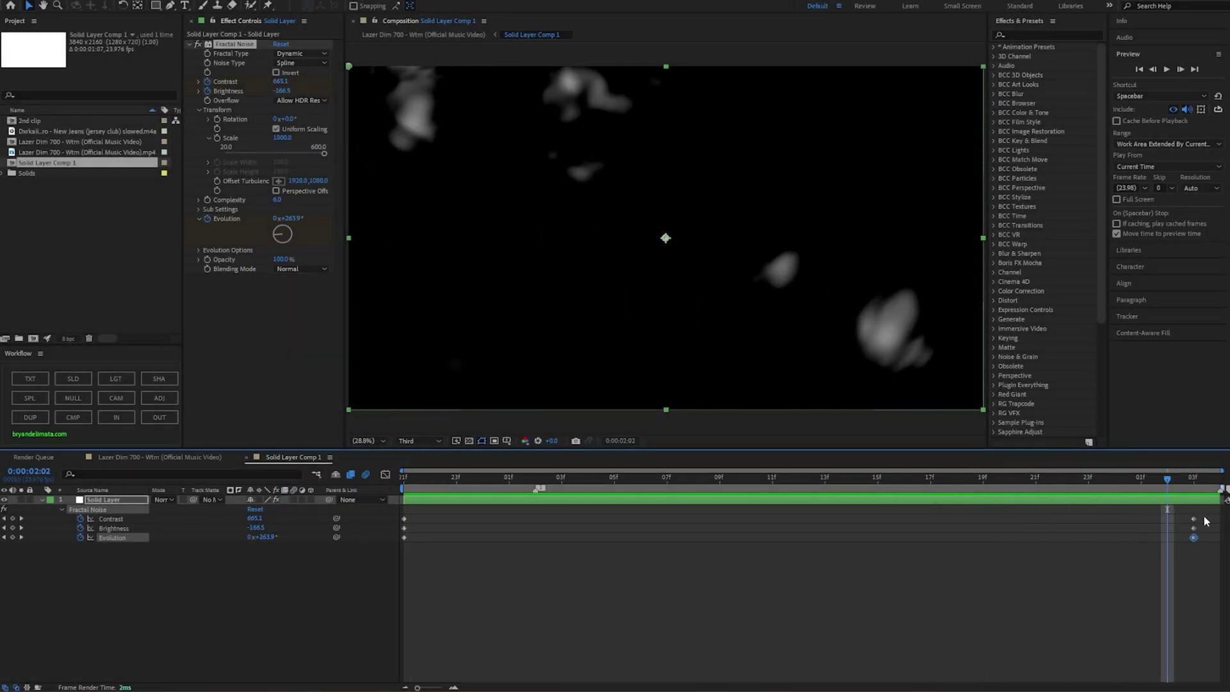
left_click_drag(1205, 520, 370, 544)
right_click(403, 538)
mouse_move(448, 531)
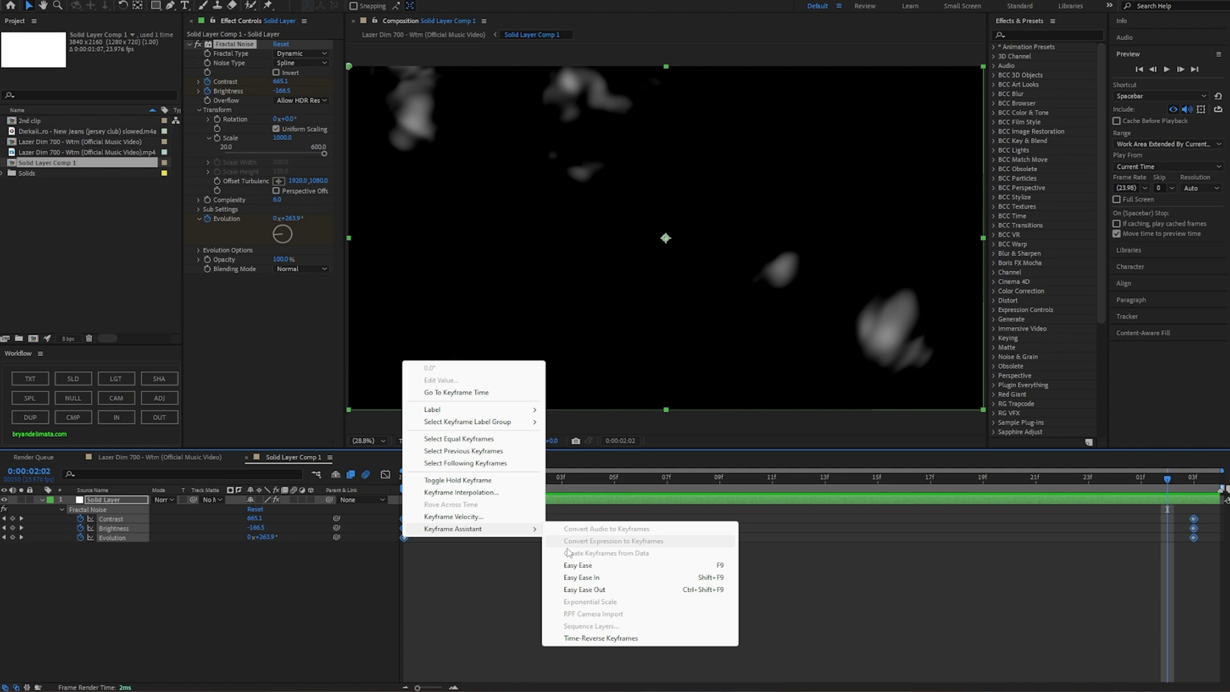
left_click(591, 566)
Step: Add intermediate keyframes at 0:00:01:05 with Contrast 828.1, Brightness -66.9 and Evolution 121.1°
left_click(535, 479)
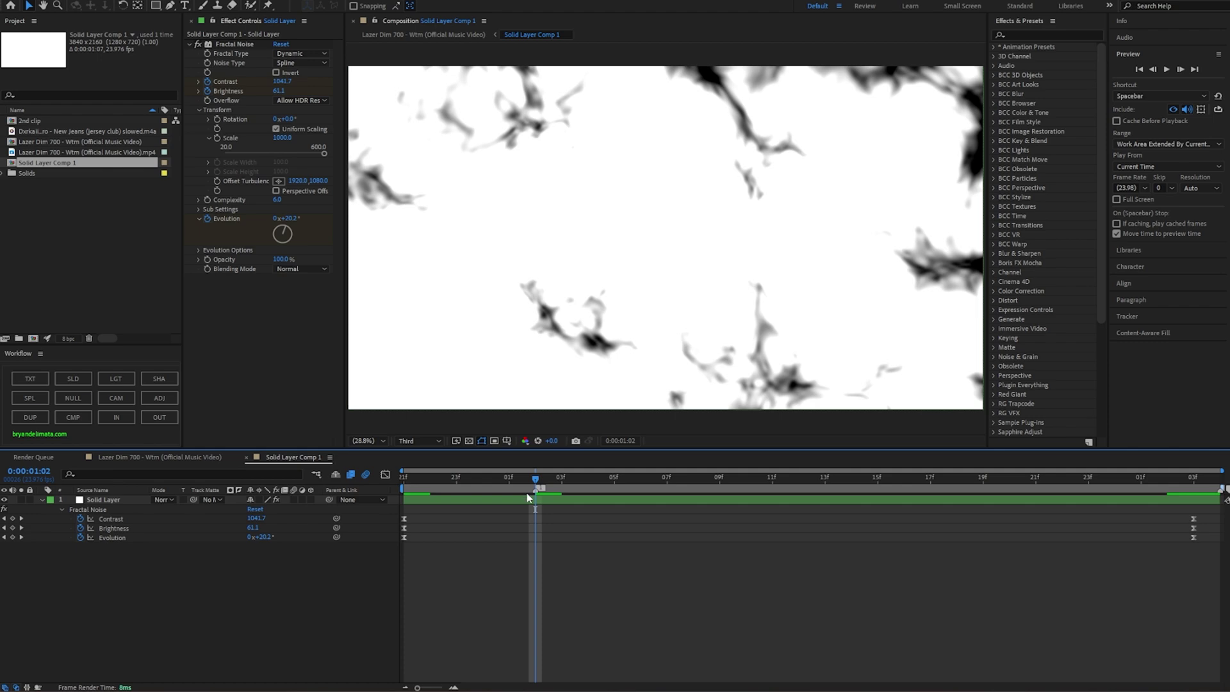
mouse_move(534, 481)
left_mouse_down()
mouse_move(421, 482)
mouse_move(546, 491)
left_mouse_up()
key("ctrl+z")
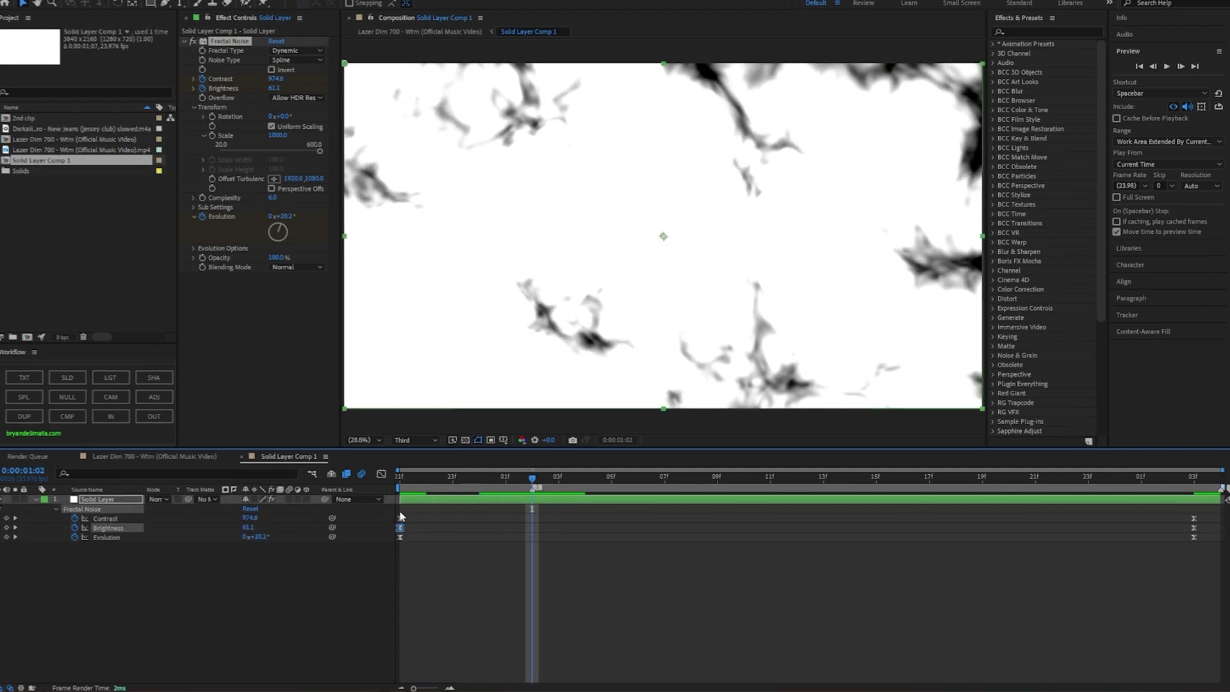
key("shift+F3")
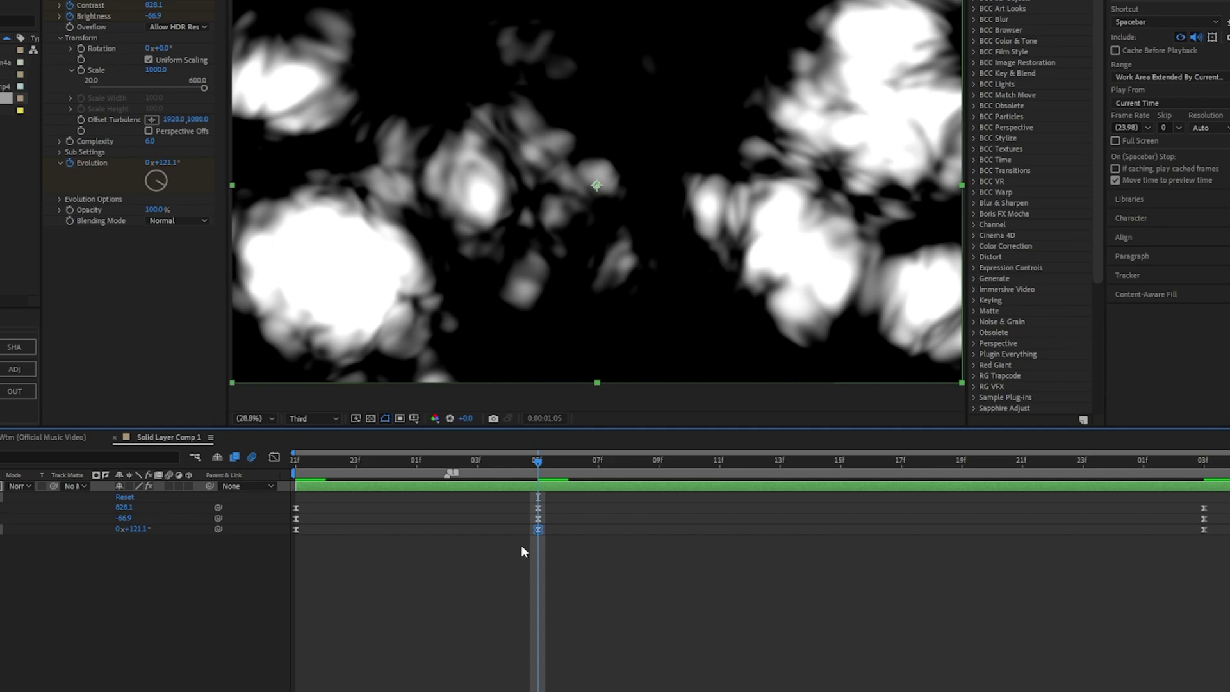
Step: Reshape the Brightness value curve to drop steeply around 0:00:01:02, and preview the noise animation
left_click_drag(603, 564, 473, 612)
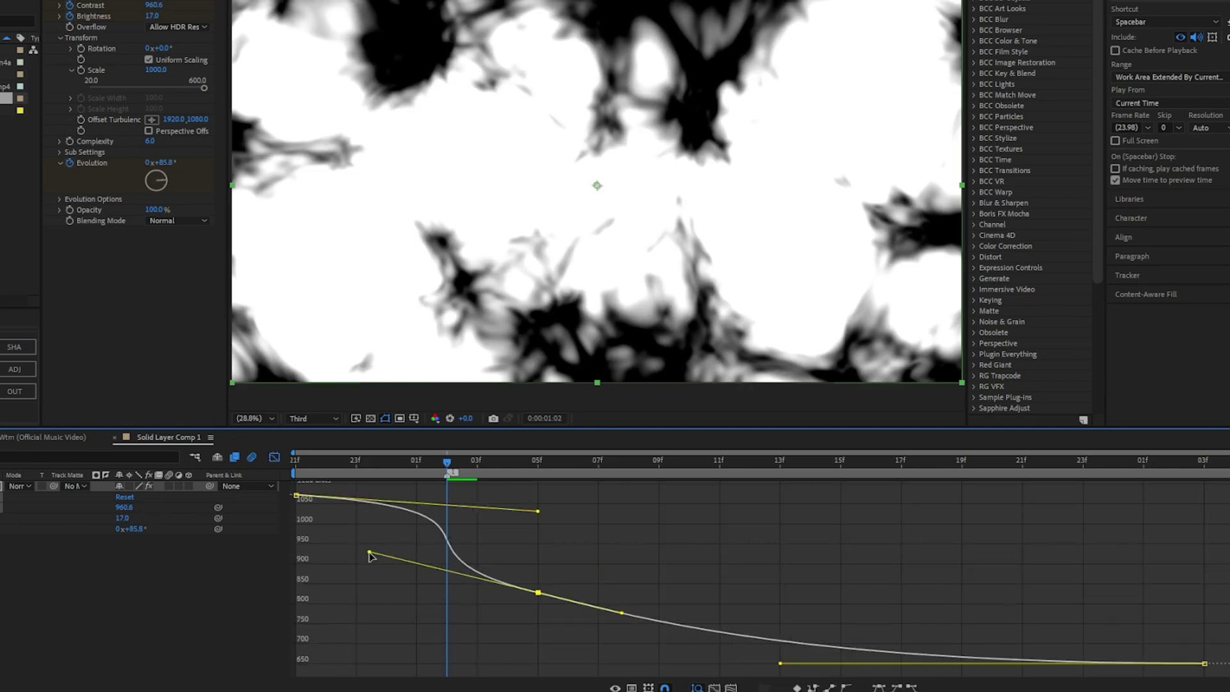
key("space")
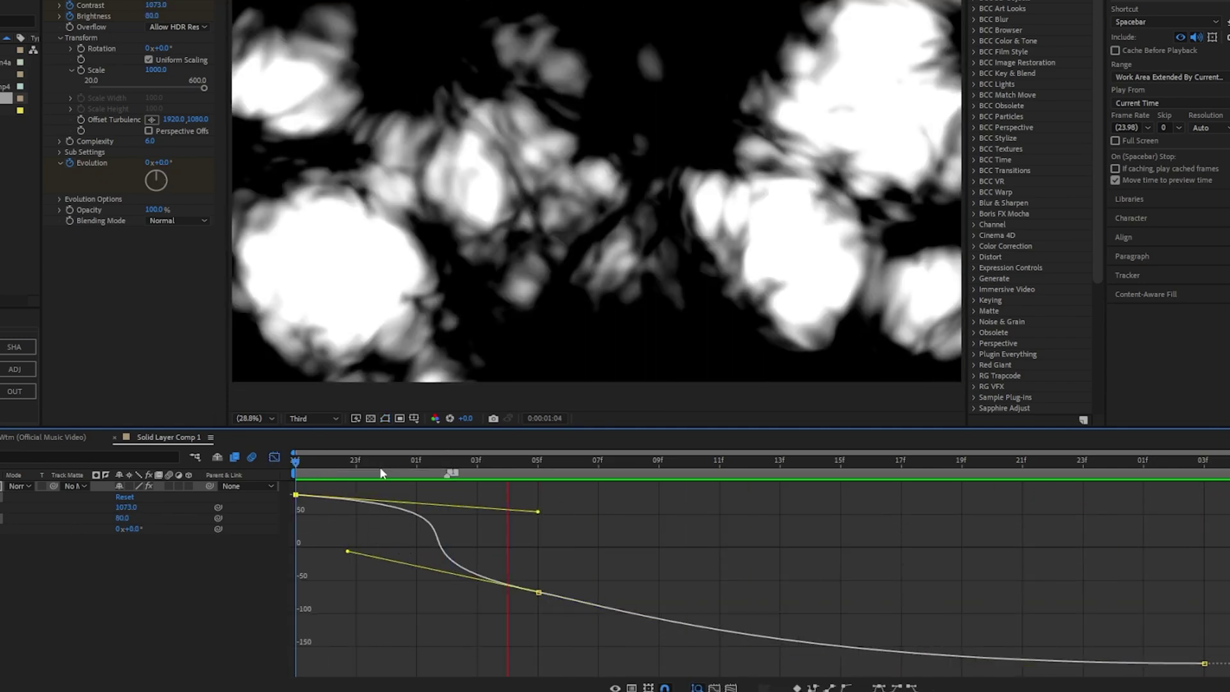
key("space")
left_click(275, 457)
left_click_drag(447, 461, 503, 480)
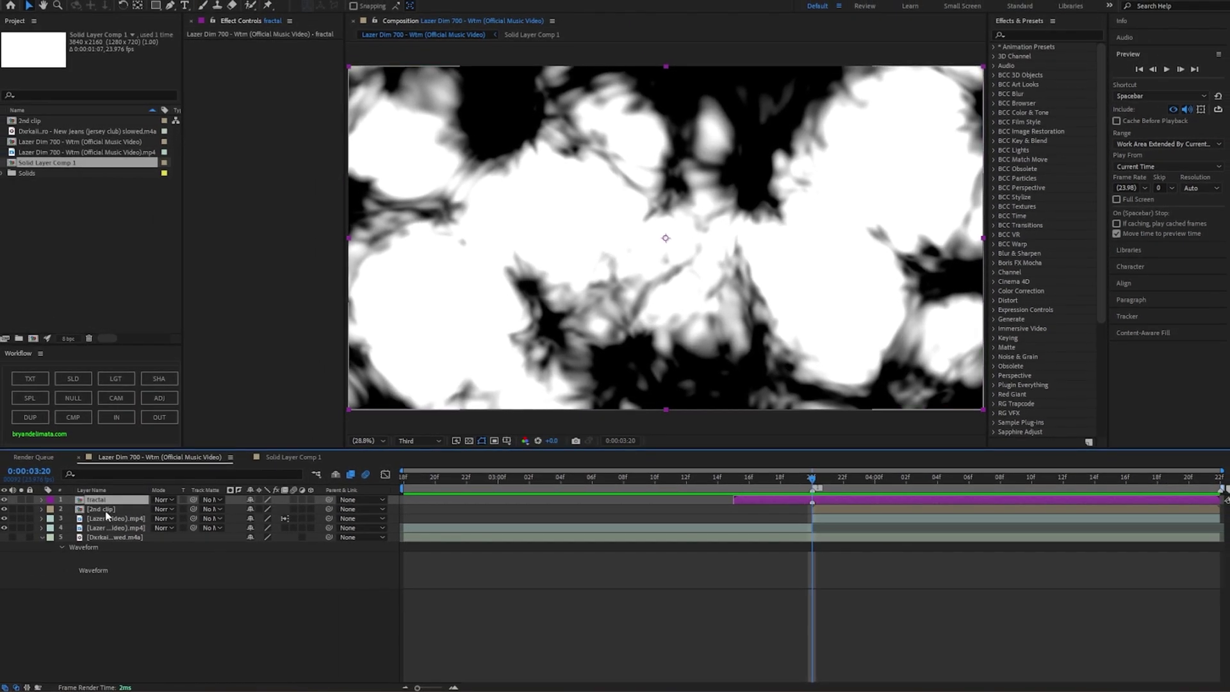
Step: Use the fractal layer as an inverted luma matte for the 2nd clip layer, and preview the transition
left_click(103, 509)
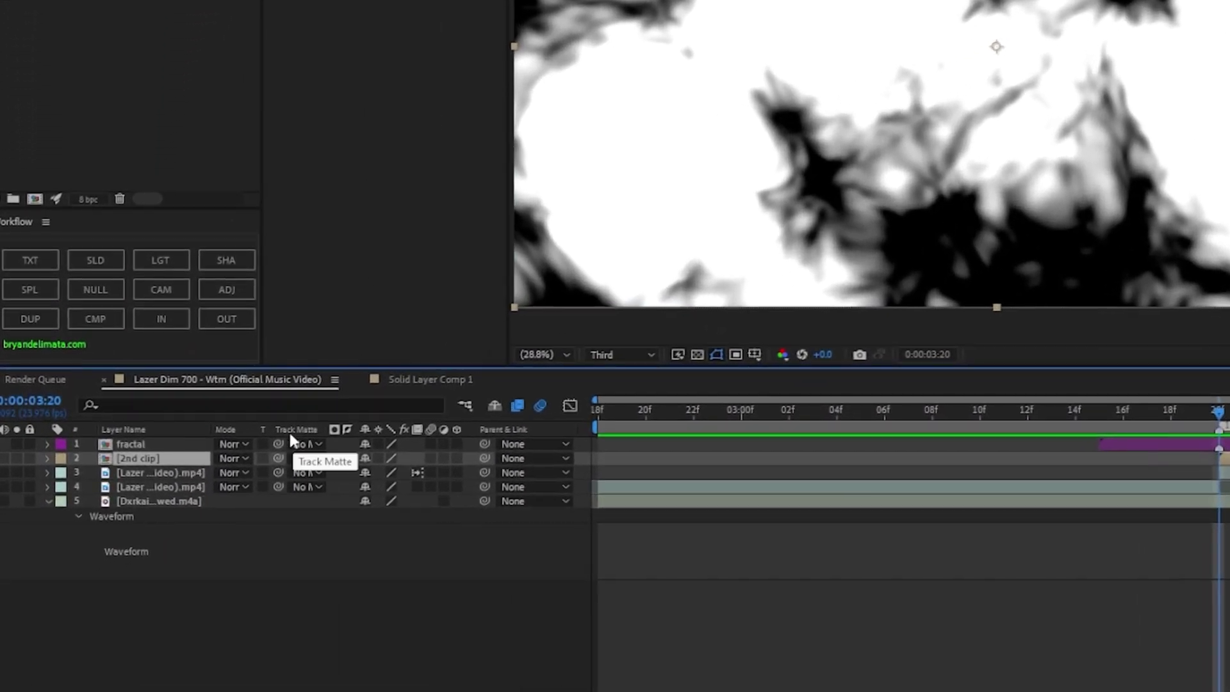
left_click(305, 459)
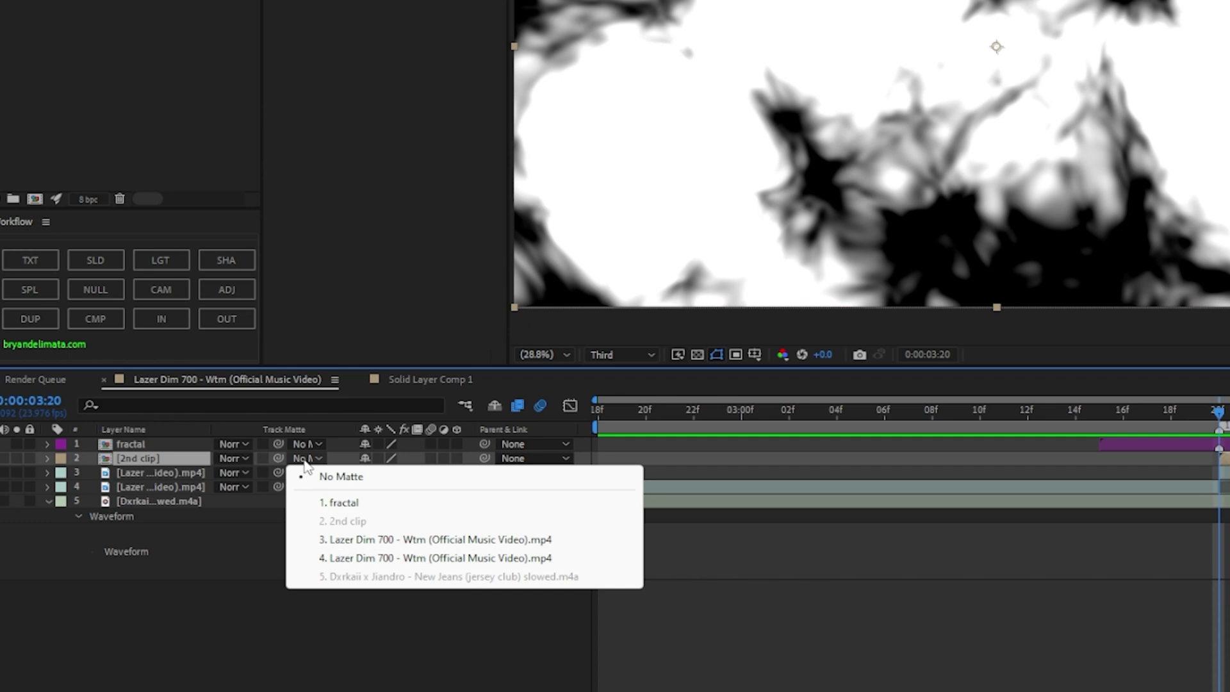
left_click(332, 501)
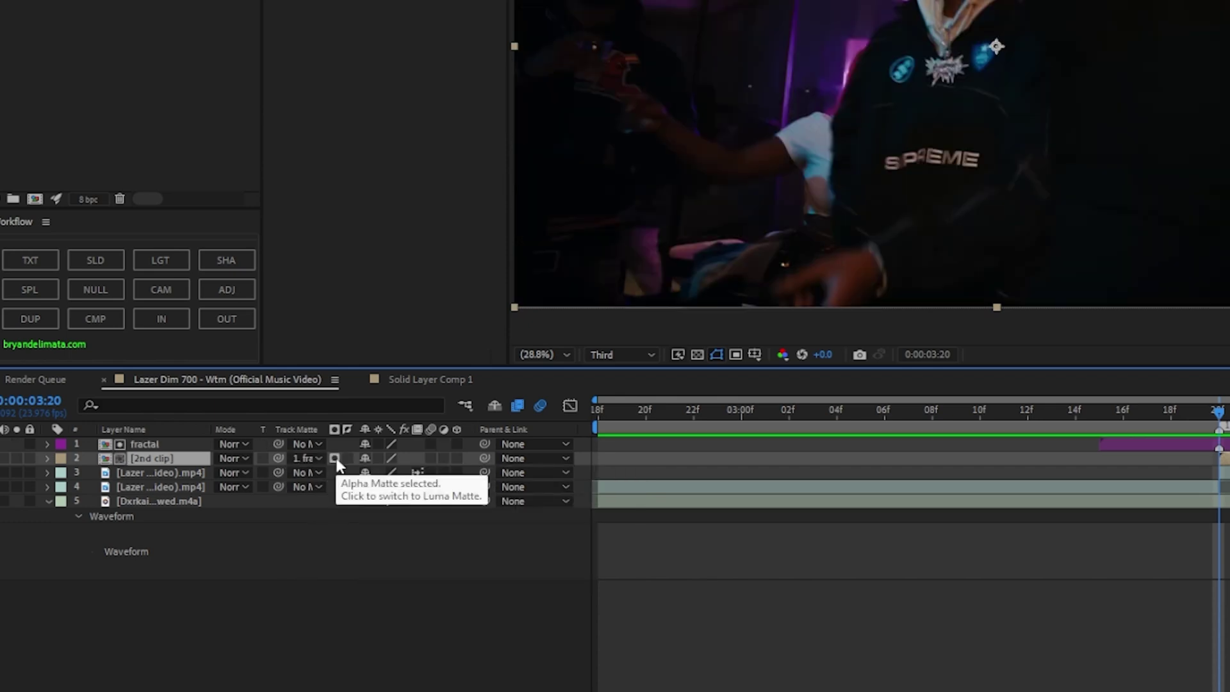
left_click(334, 459)
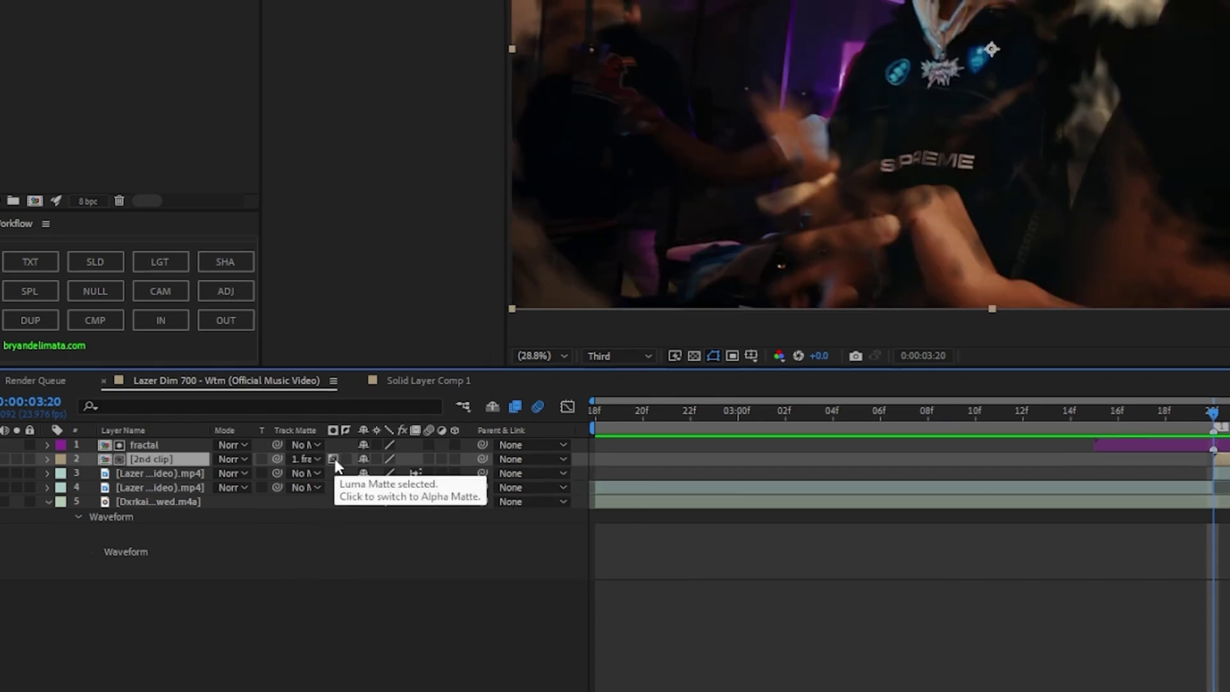
left_click(347, 459)
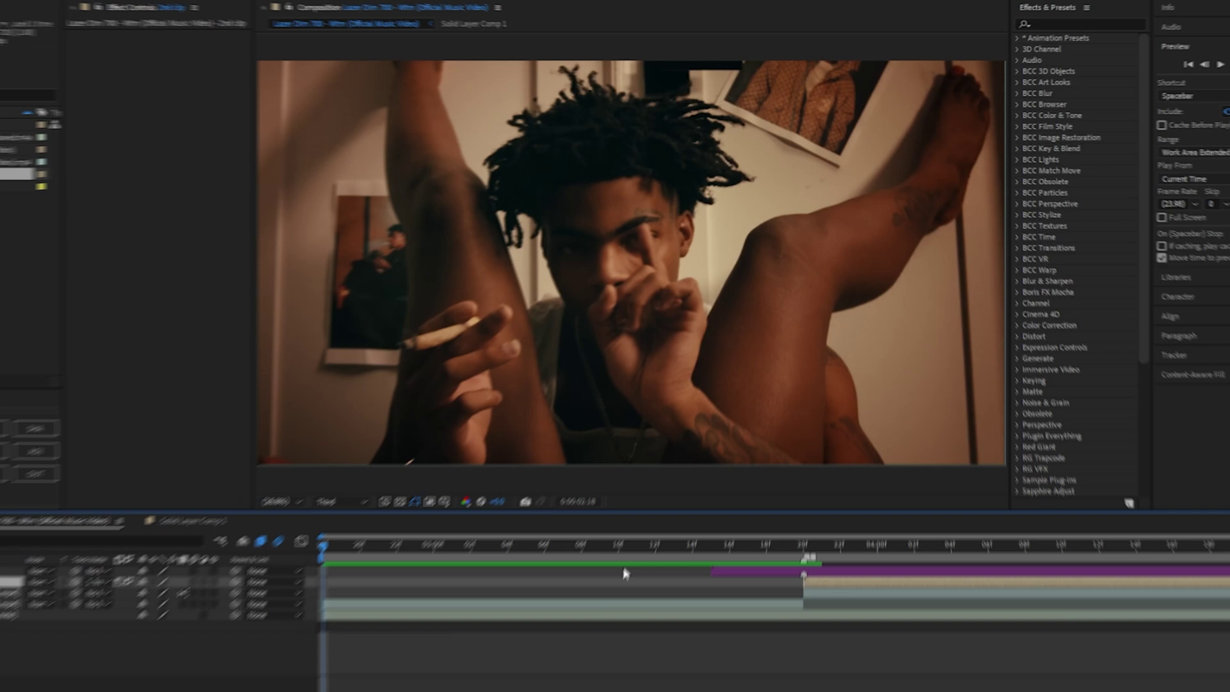
key("space")
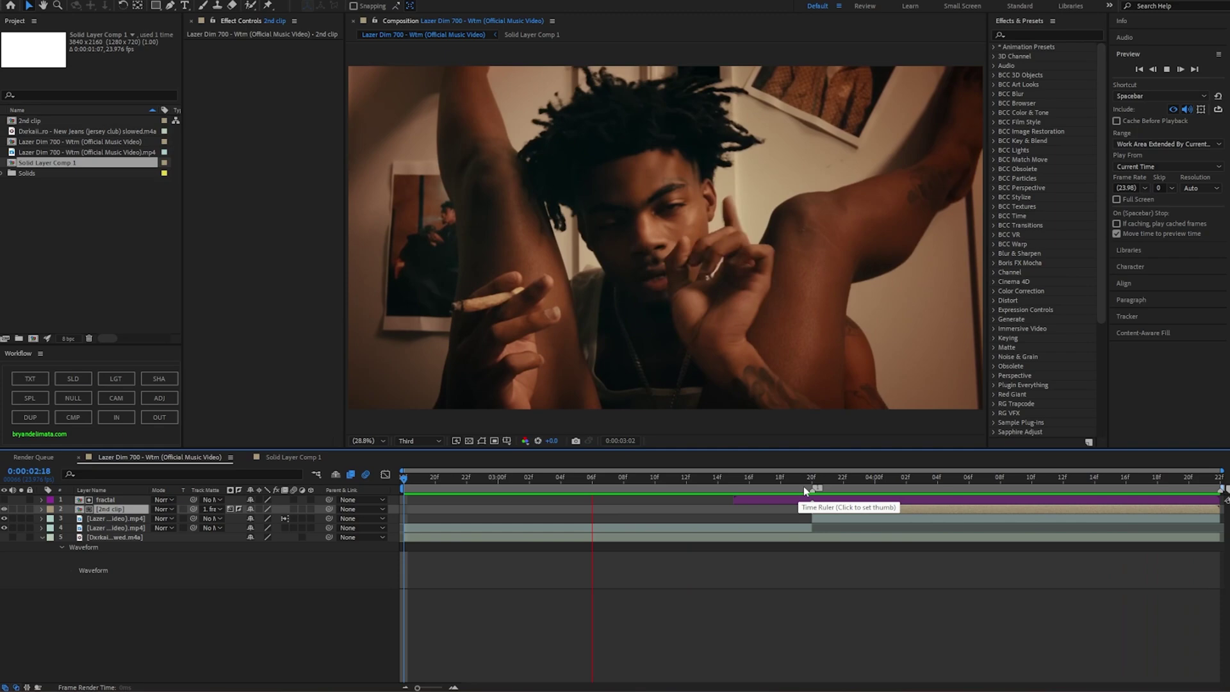
Step: Play and scrub through the transition between the two clips in the main composition to examine its motion
left_click_drag(806, 491, 771, 491)
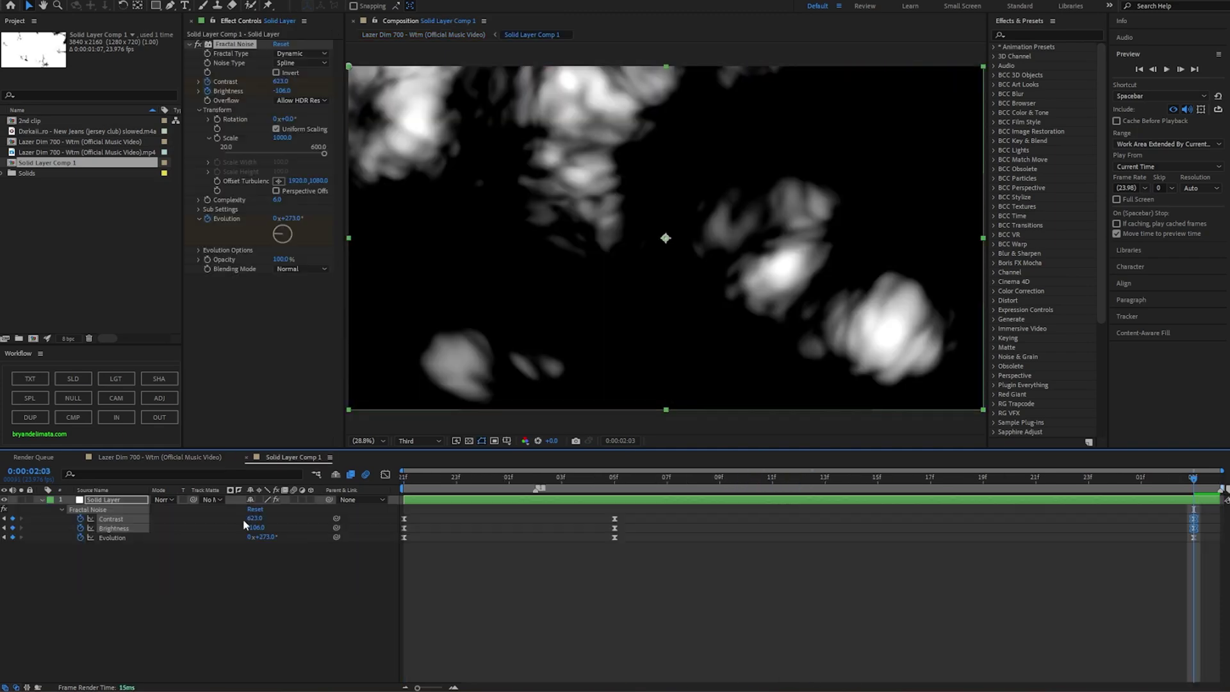
left_click(180, 459)
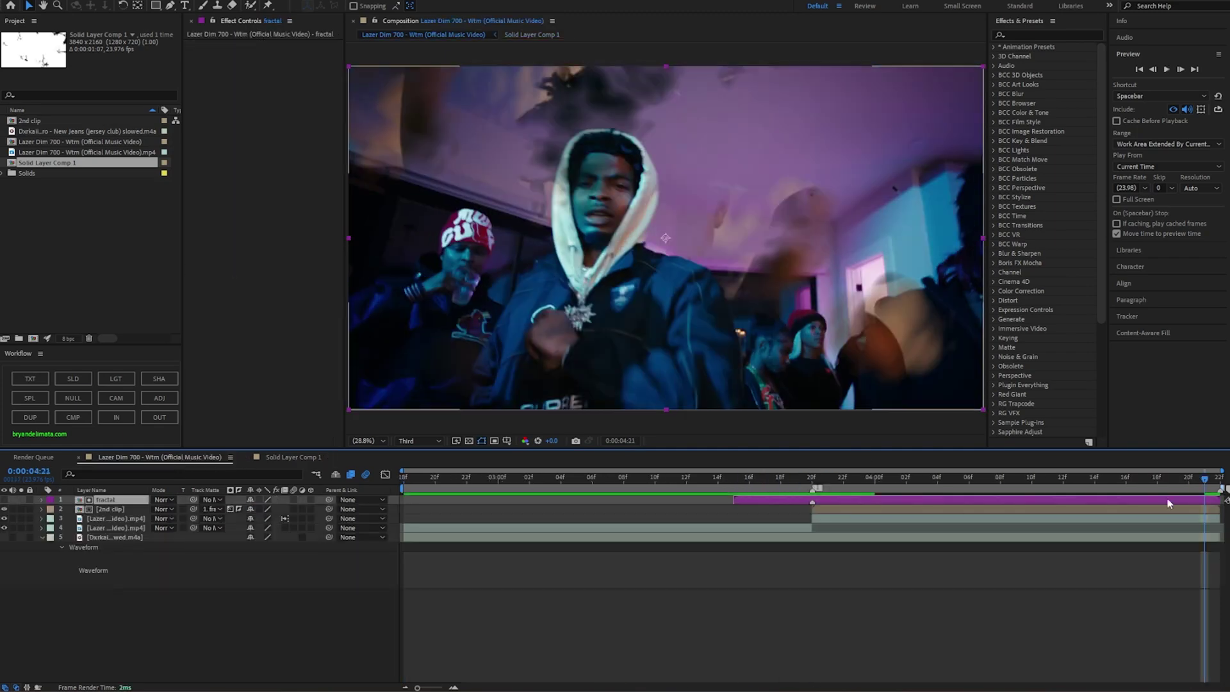
left_click_drag(1165, 480, 593, 476)
key("space")
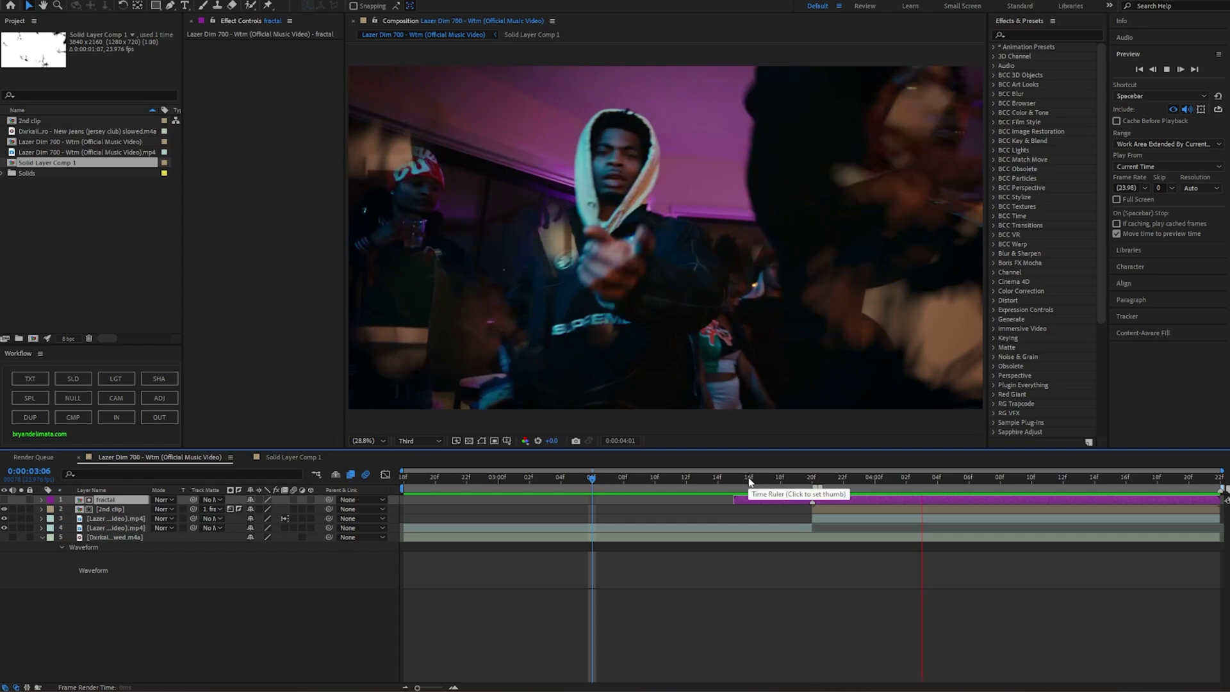
left_click(1093, 481)
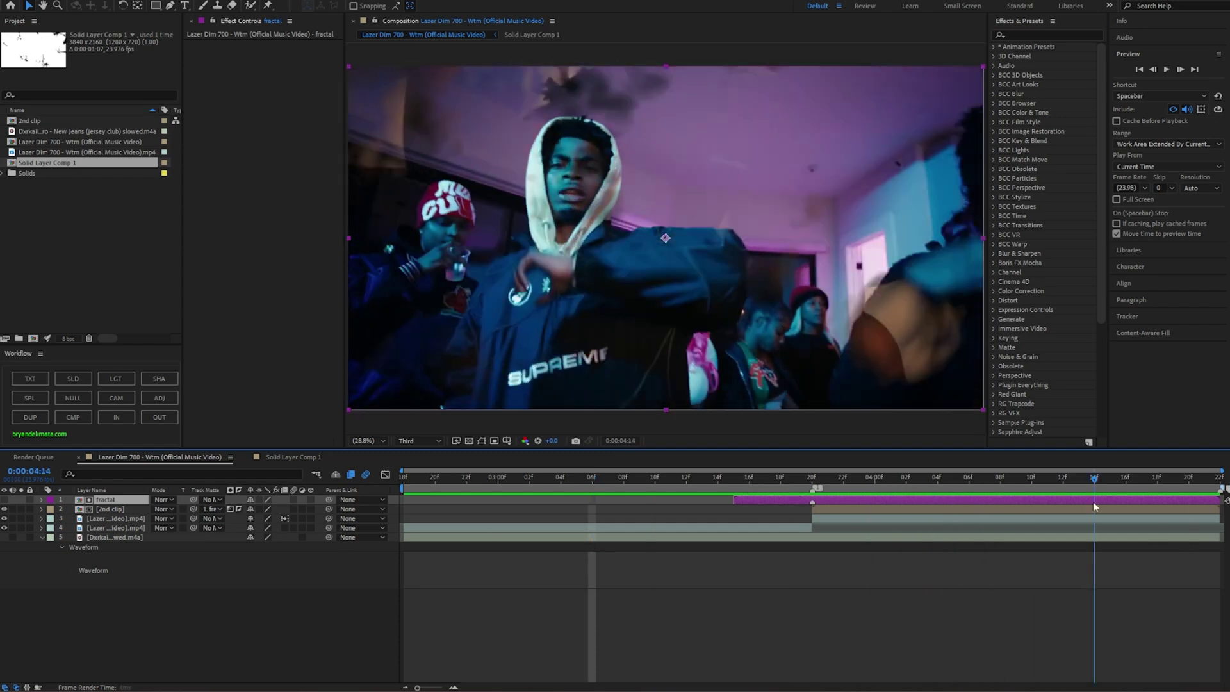
left_click_drag(1093, 505, 1156, 505)
Step: Remove the middle Evolution keyframe in Solid Layer Comp 1, reshape its value curve to rise steeply at the start, and preview the noise
left_click(296, 457)
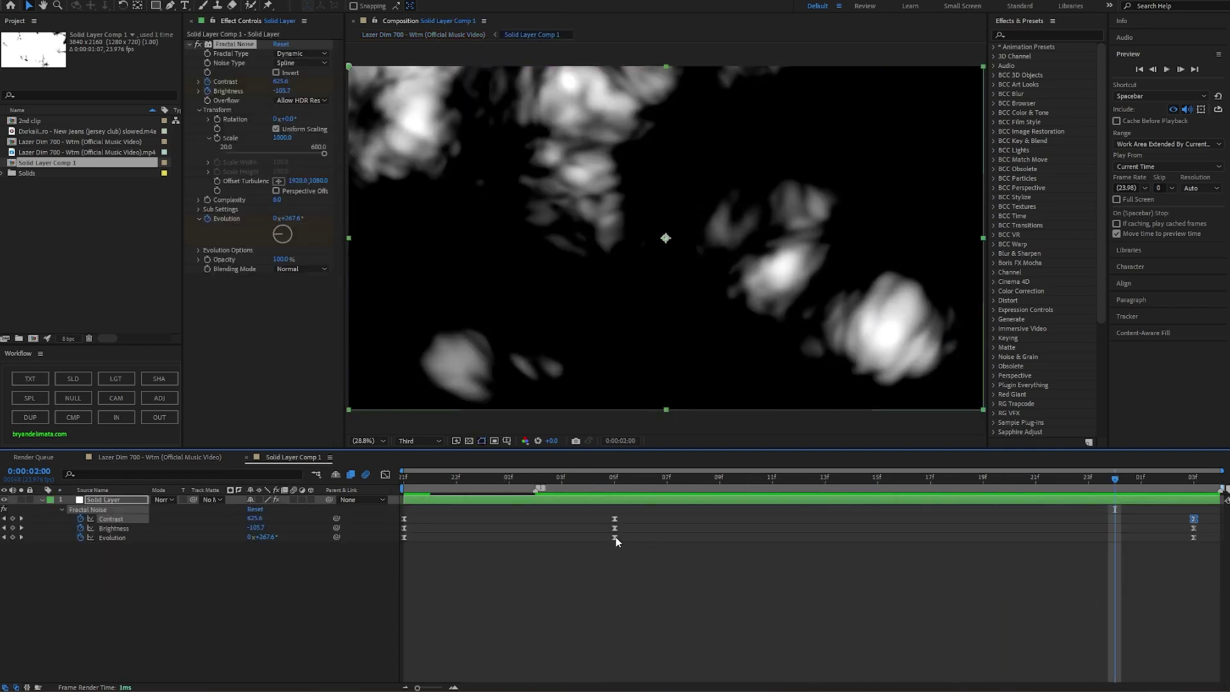
left_click(385, 475)
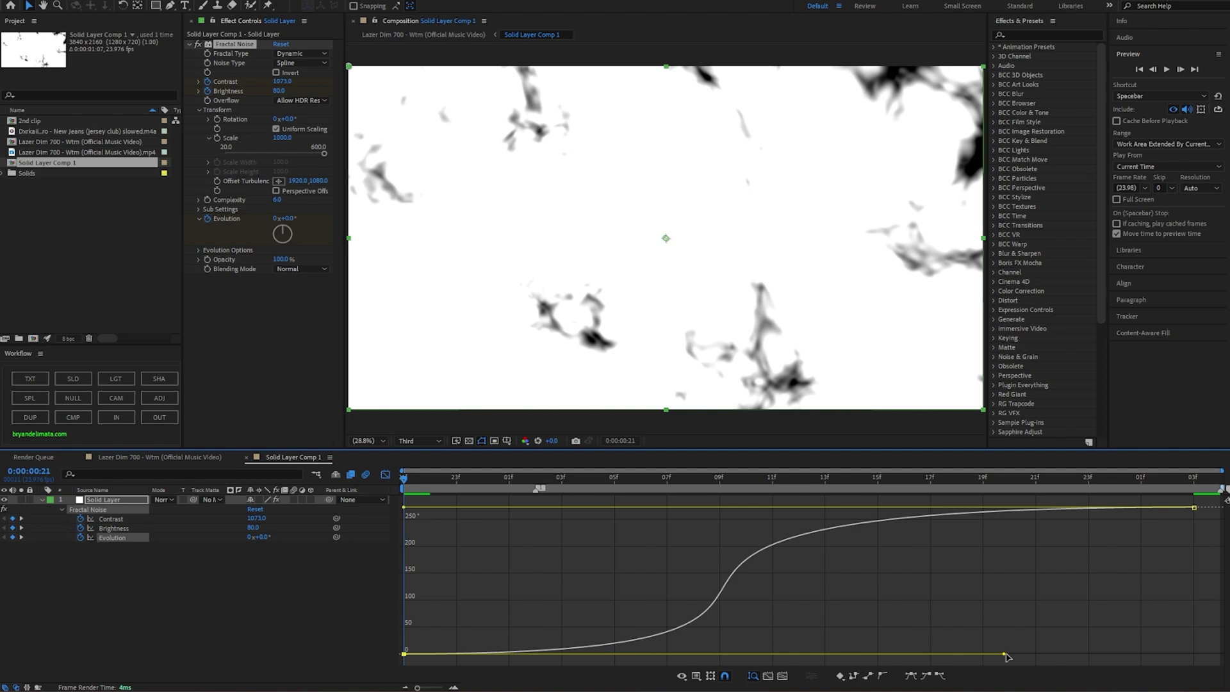
left_click_drag(1006, 656, 567, 575)
left_click_drag(412, 518, 428, 539)
key("space")
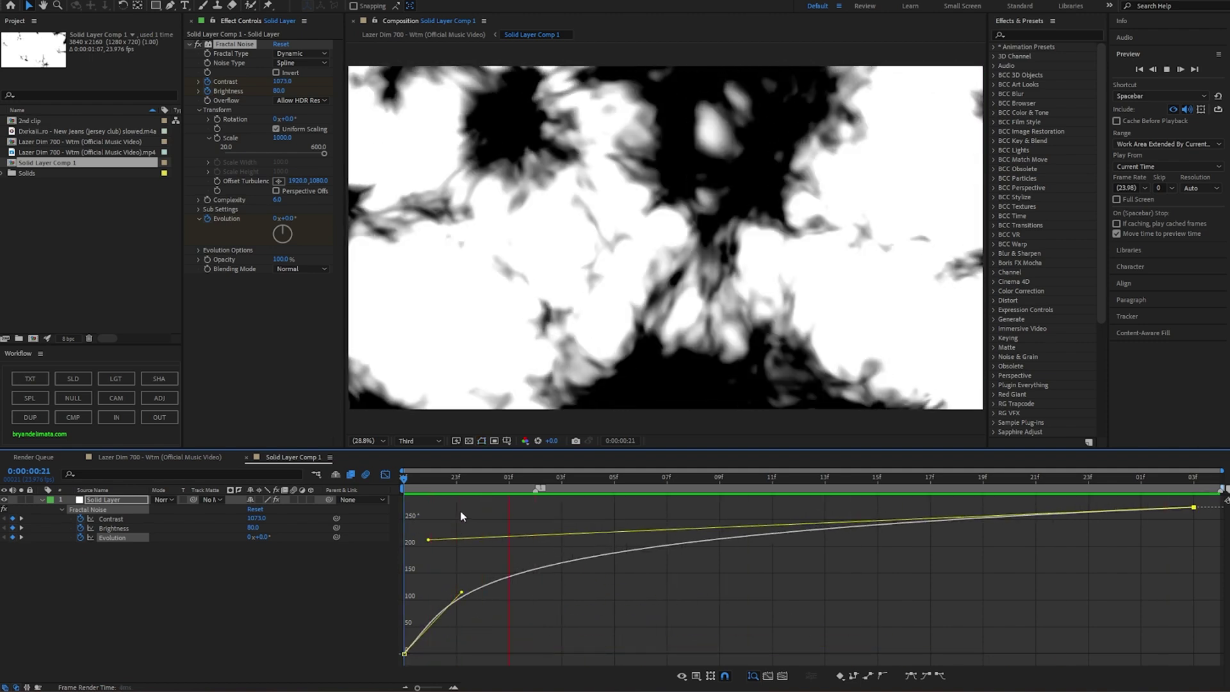
left_click(420, 479)
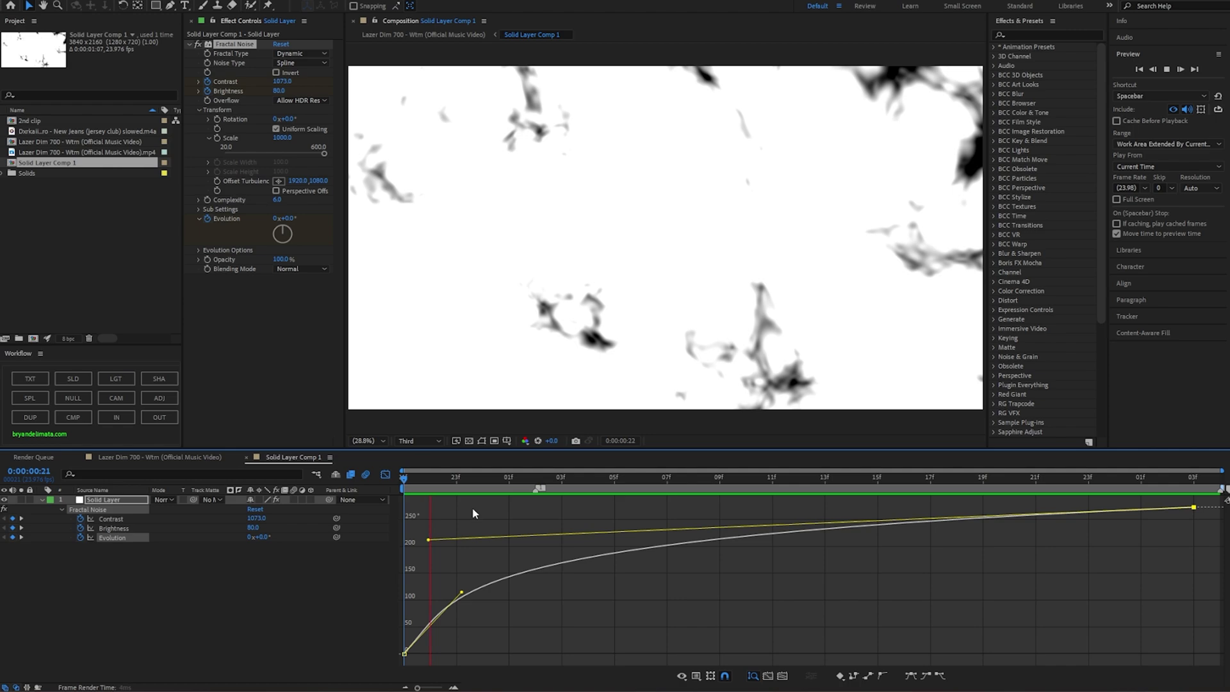
key("space")
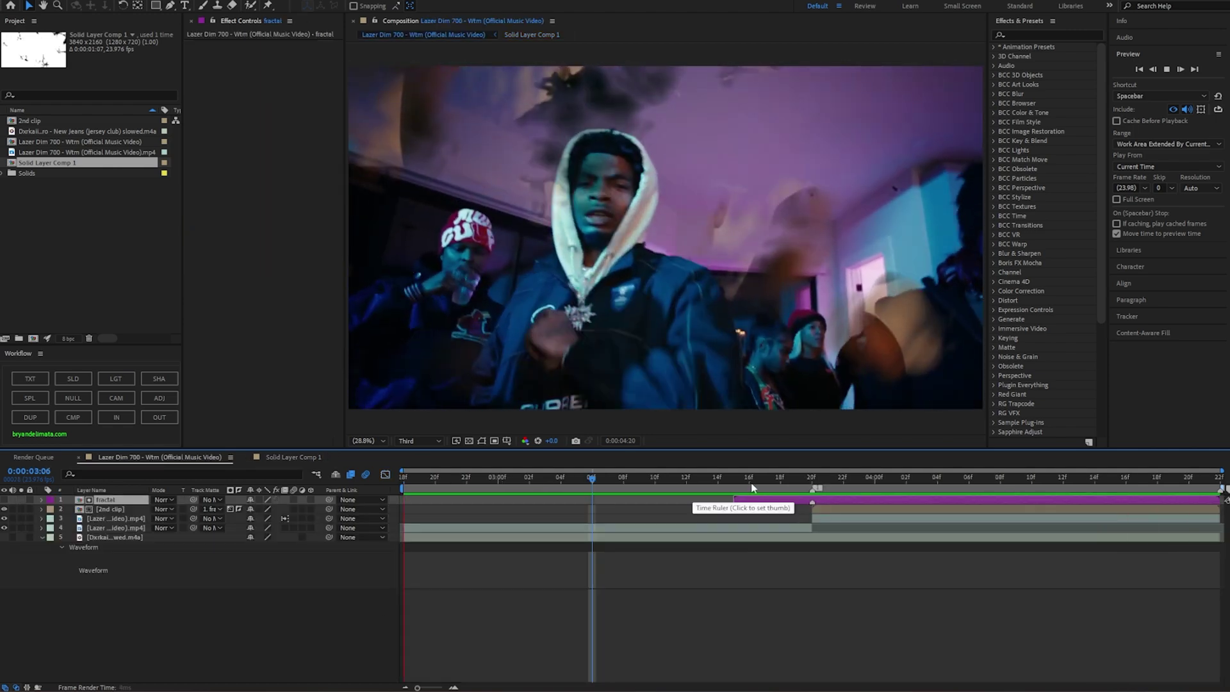
Step: Turn on the audio of the m4a music layer in the main composition and preview the transition with sound from 0:00:02:18
left_click_drag(641, 482, 84, 534)
left_click(13, 537)
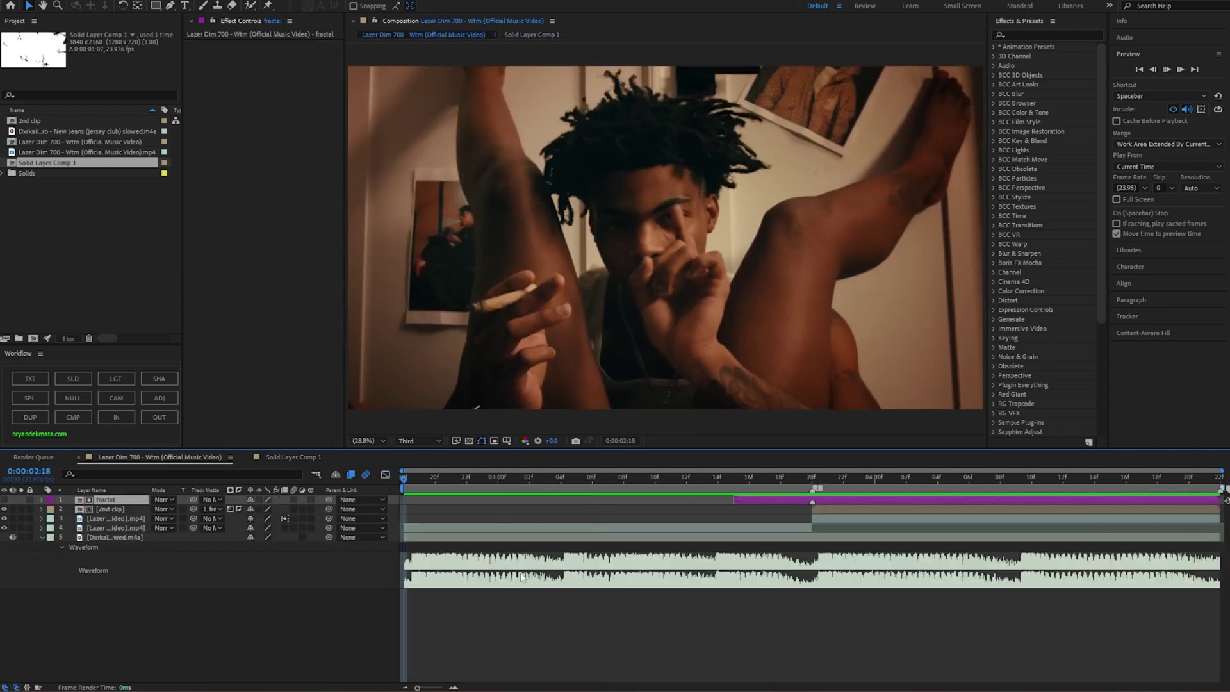
key("space")
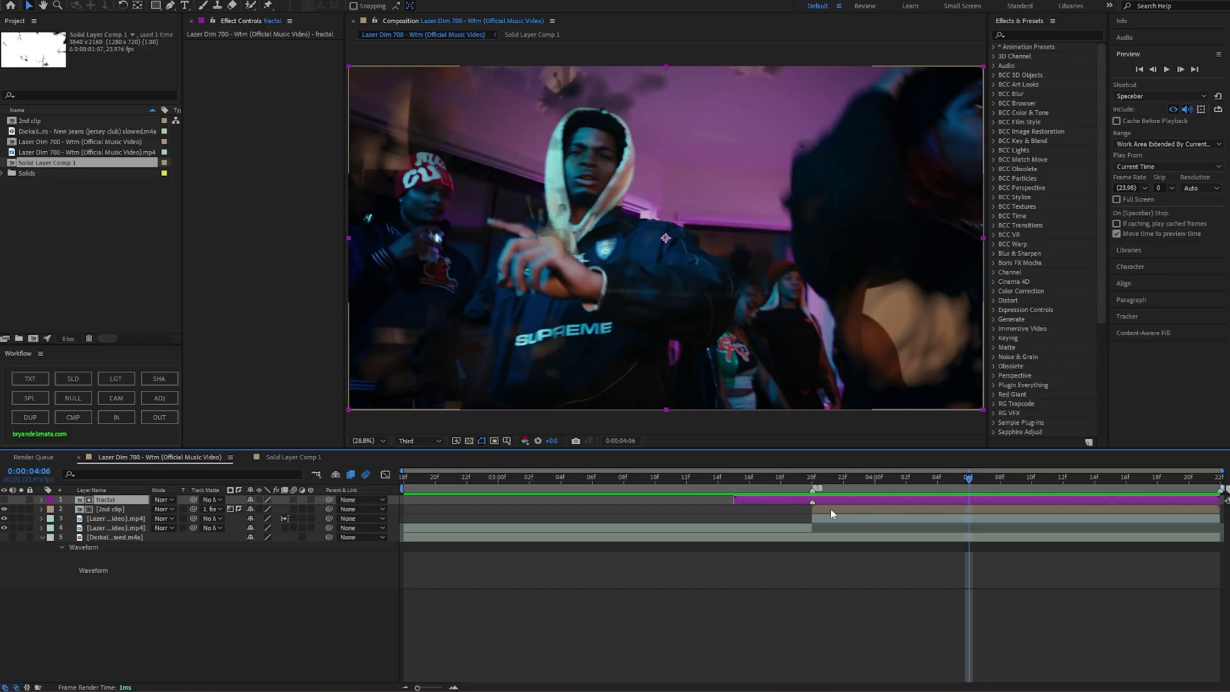
Step: Open the 2nd clip precomposition and enable time remapping on its video layer
double_click(831, 509)
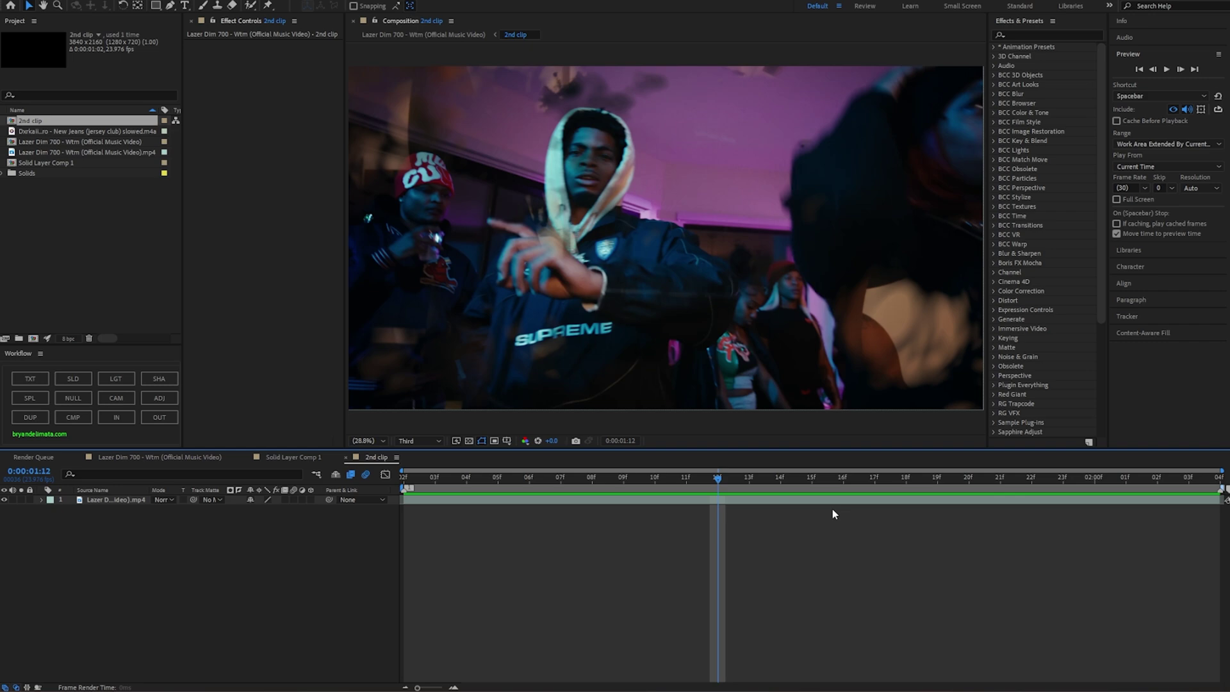
right_click(413, 503)
mouse_move(448, 229)
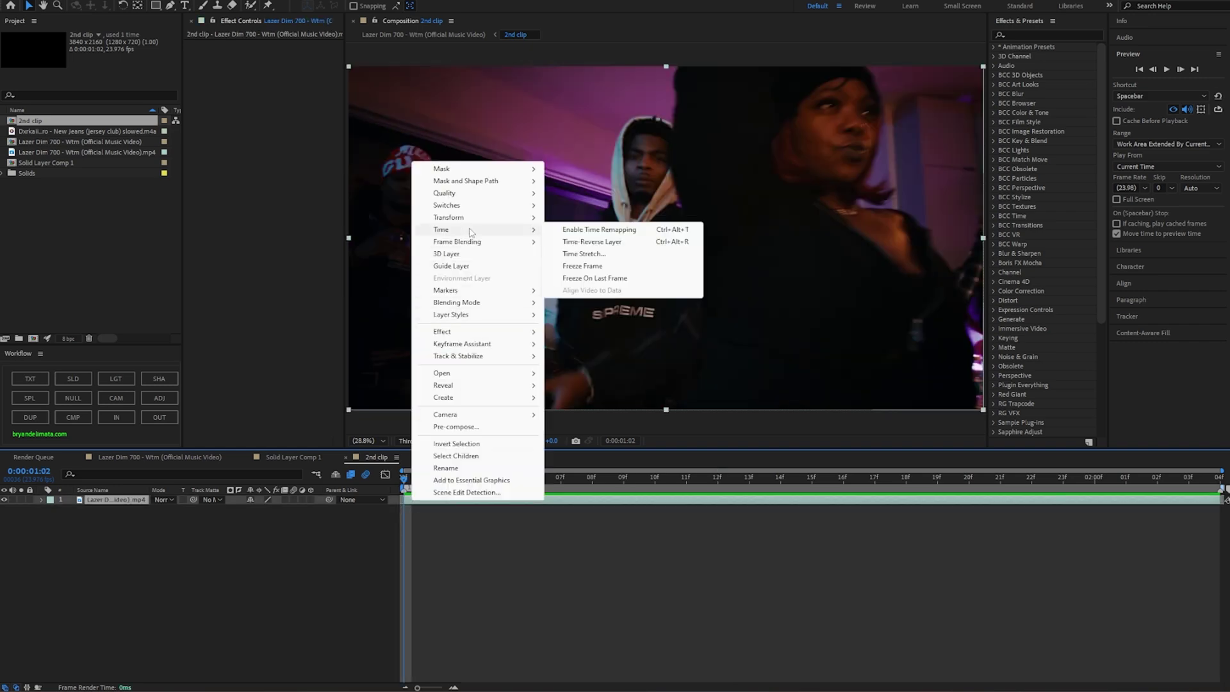
left_click(595, 231)
Step: Place the end Time Remap keyframe at 0:00:02:03 and apply Easy Ease to both Time Remap keyframes
left_click_drag(431, 477, 1038, 506)
left_click_drag(1204, 506, 375, 525)
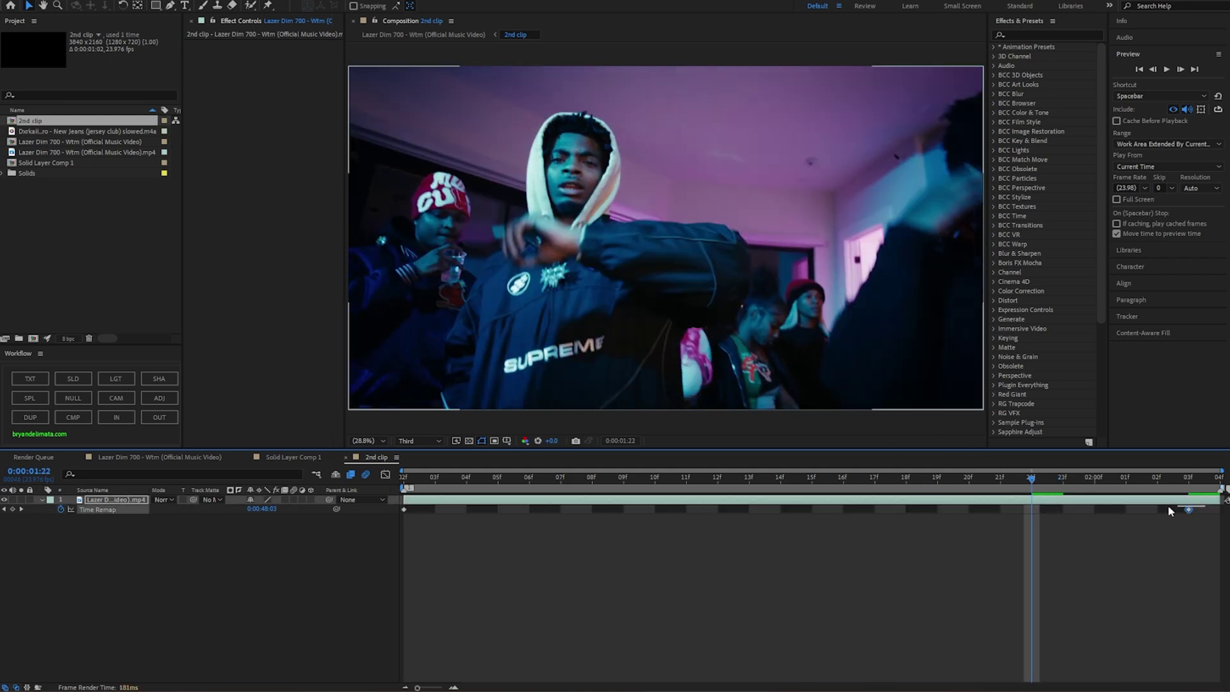
right_click(404, 511)
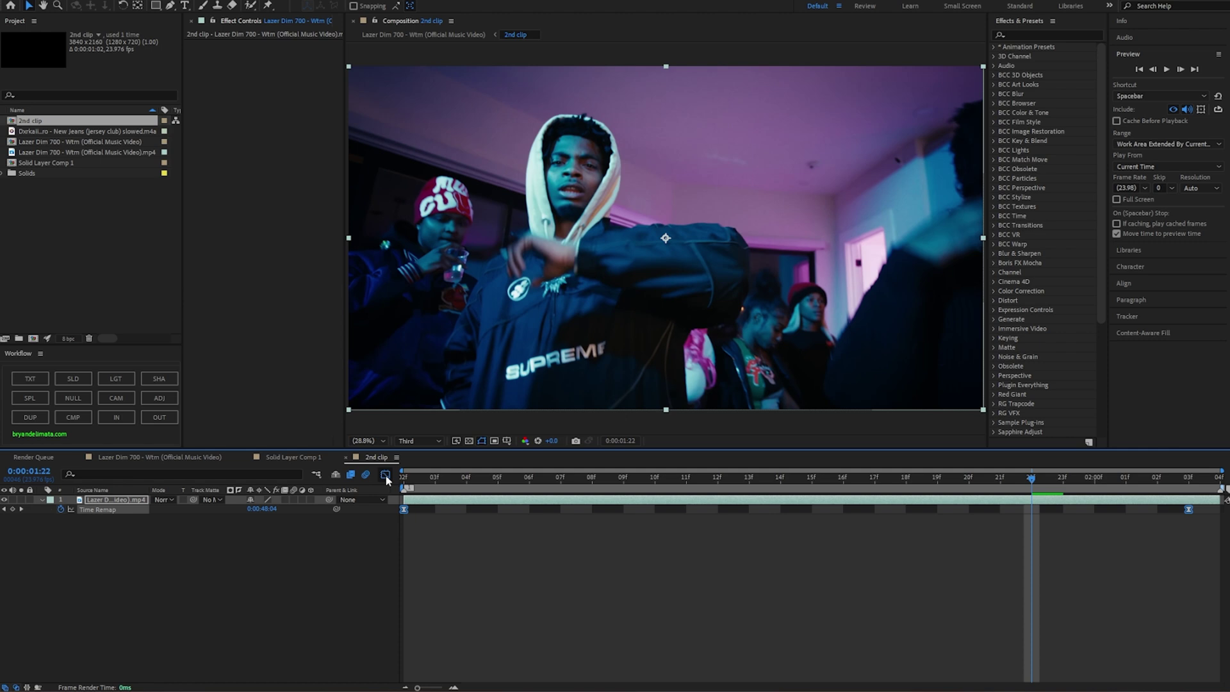
Step: Reshape the Time Remap value curve to rise very steeply at the start and flatten toward the end, and check the speed ramp
left_click(385, 474)
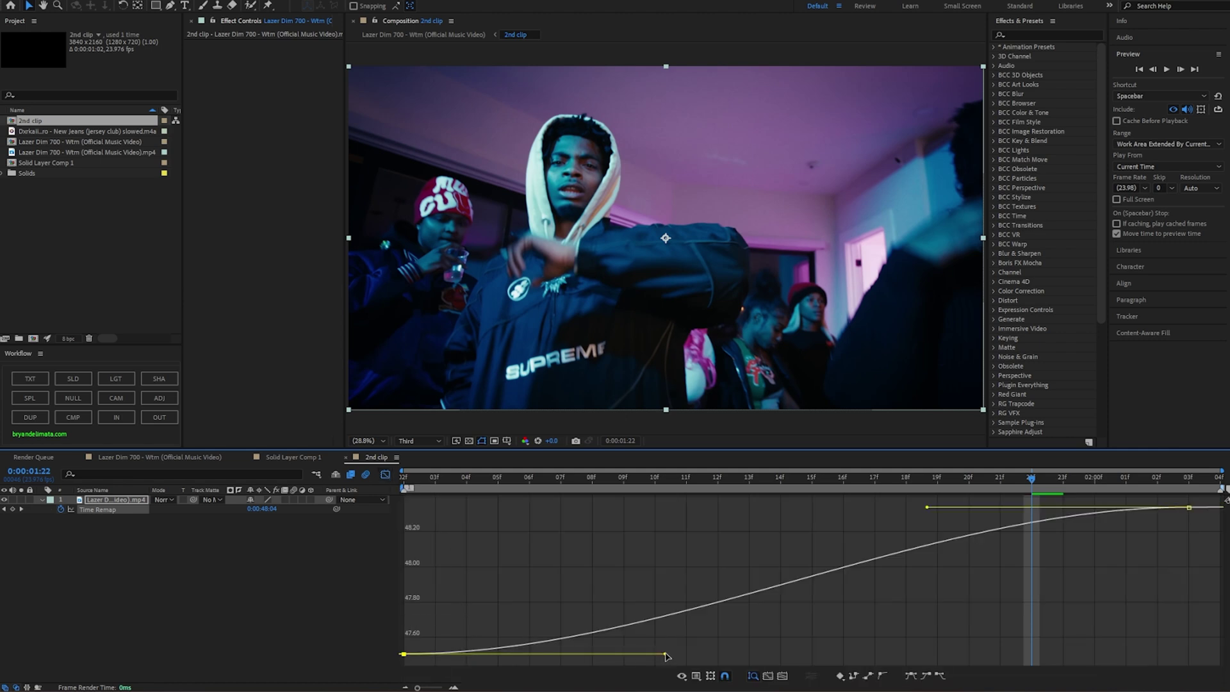
left_click_drag(666, 654, 421, 535)
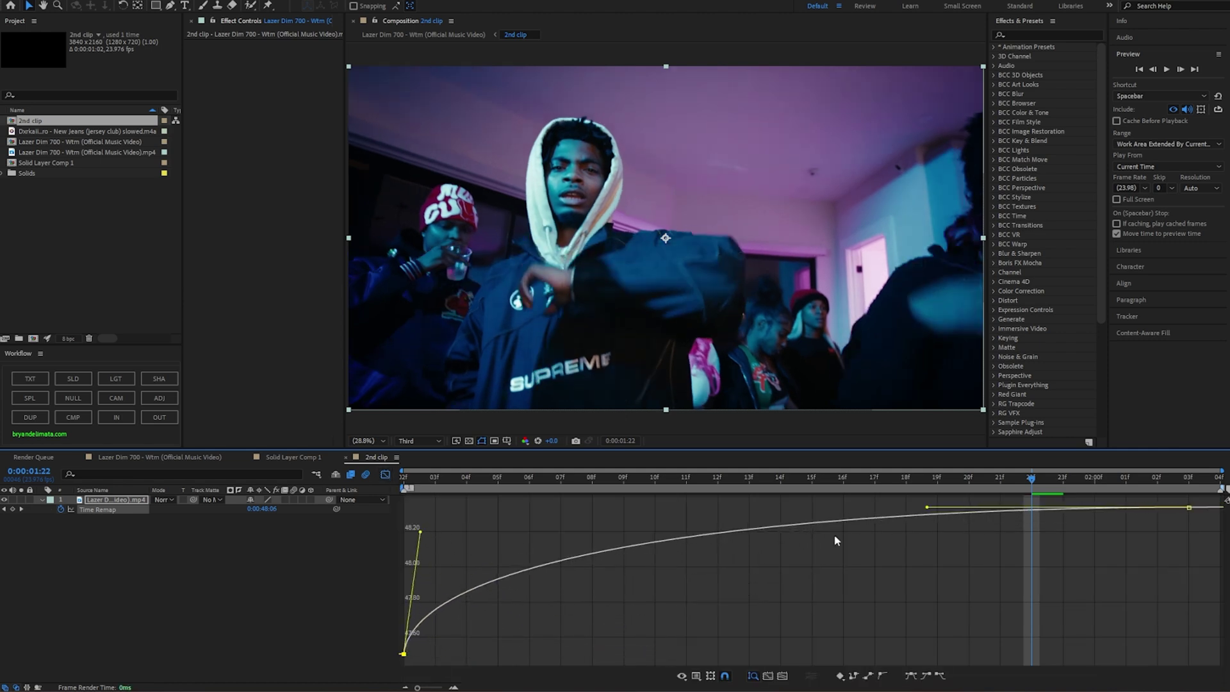
left_click_drag(452, 519, 428, 522)
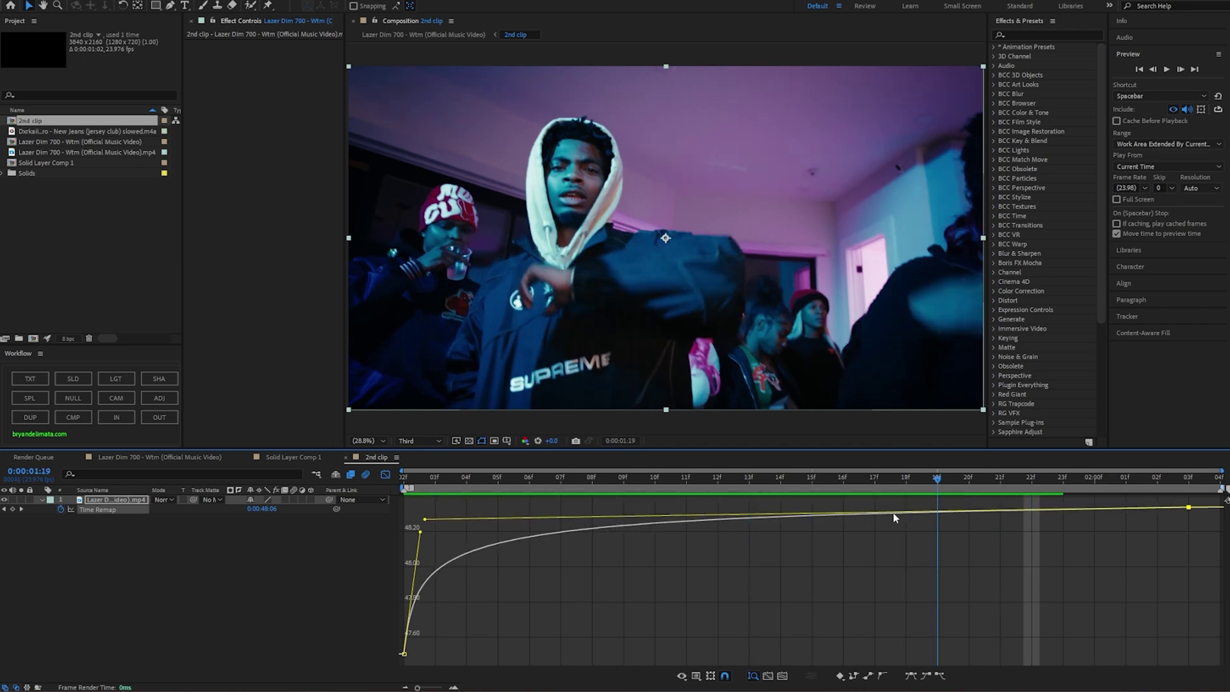
left_click_drag(893, 514, 281, 504)
left_click(385, 475)
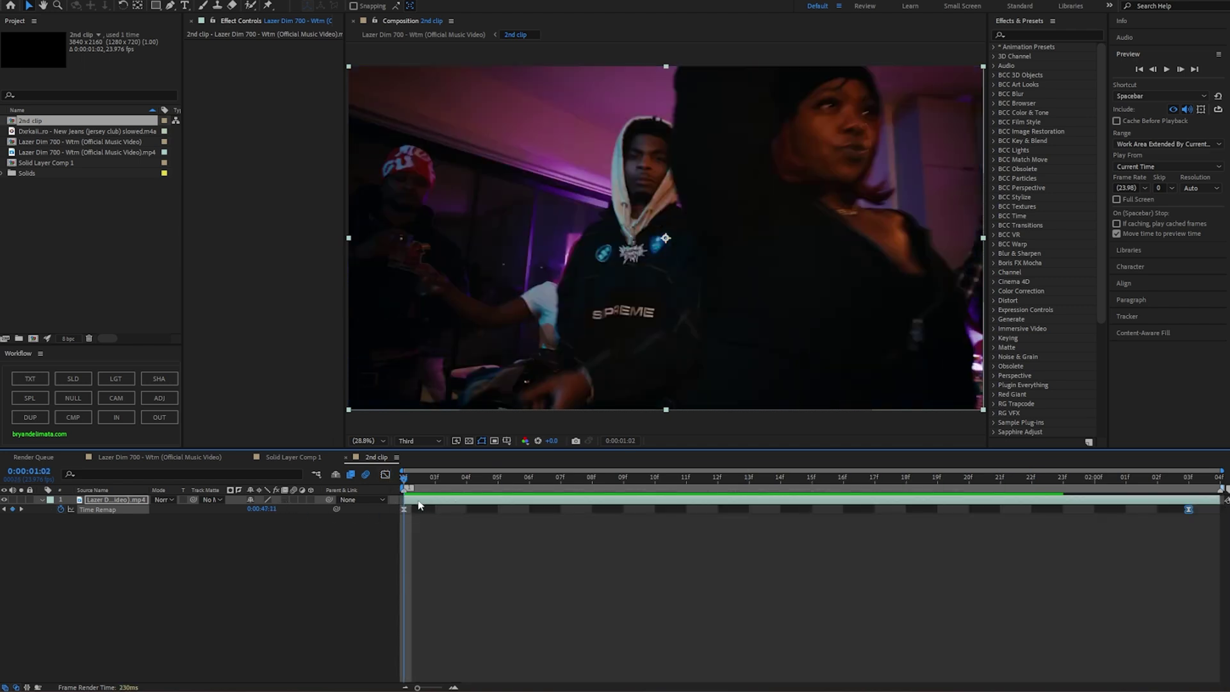